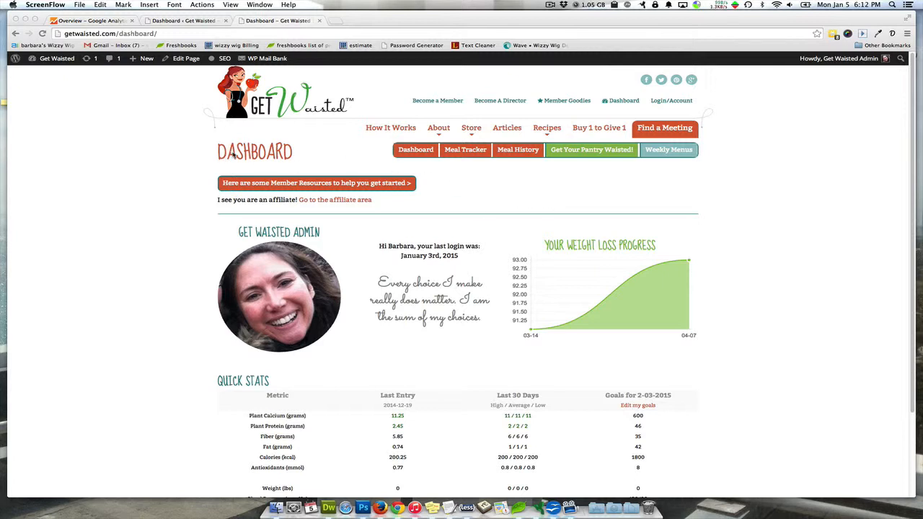
# Open the Meal Tracker and add one serving of "Bananas, raw" from the most-used items to the 1-06-2015 log
pyautogui.click(462, 171)
pyautogui.click(466, 151)
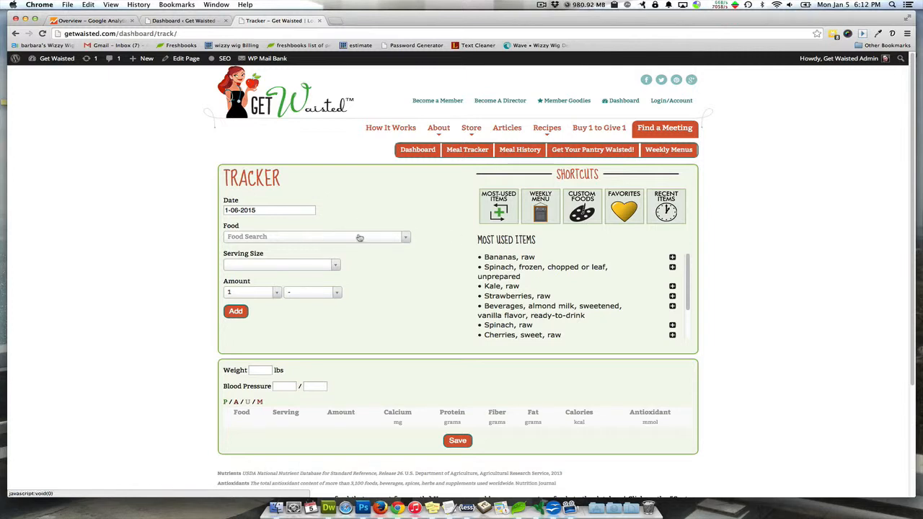
pyautogui.click(672, 258)
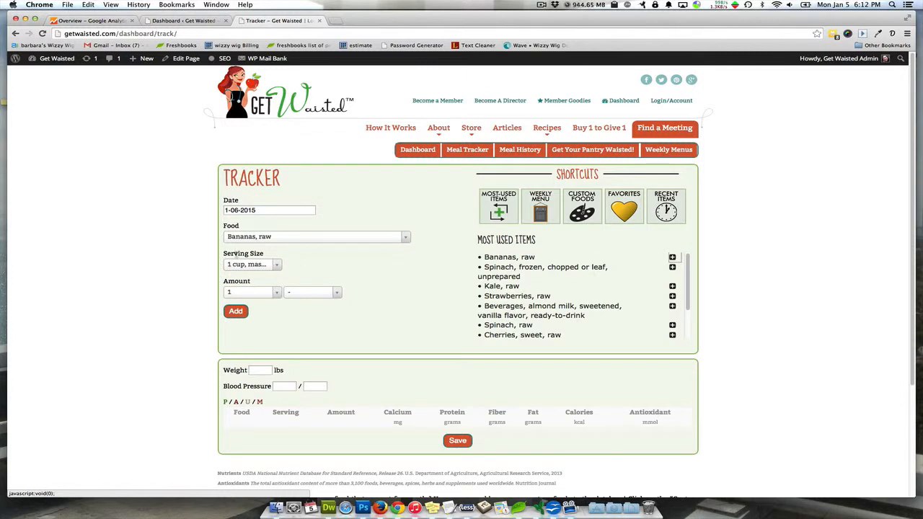
pyautogui.click(236, 312)
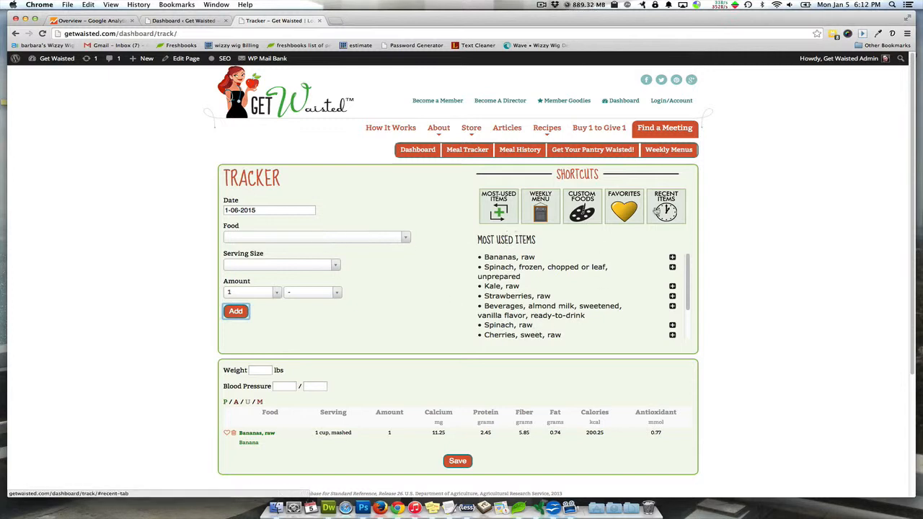
# Search the foods for "pasta" and browse the matches without choosing one, and view the calendar for the log date
pyautogui.click(353, 240)
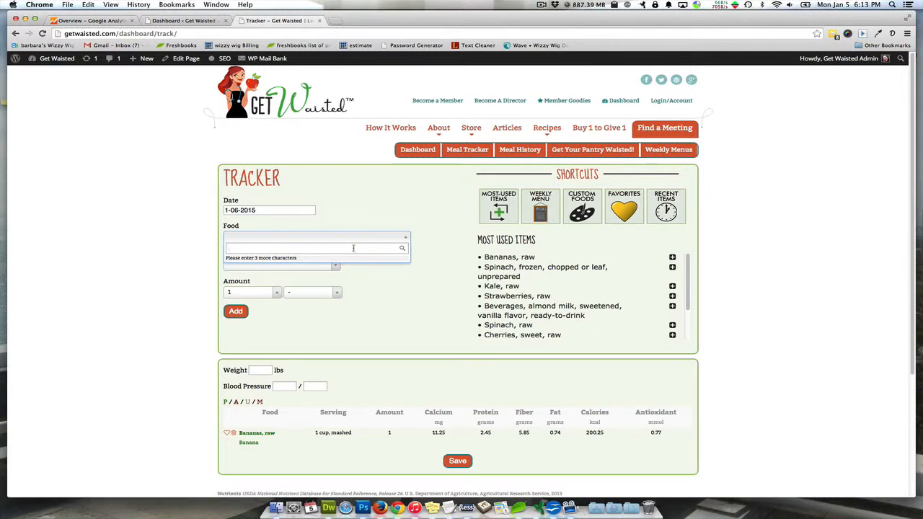
pyautogui.write('pasta')
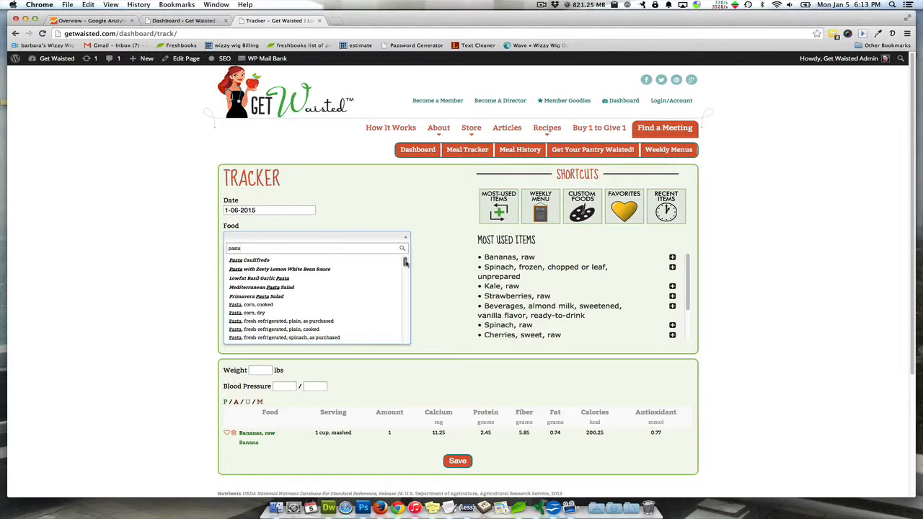
pyautogui.moveTo(406, 263); pyautogui.dragTo(405, 263)
pyautogui.moveTo(405, 263); pyautogui.dragTo(406, 292)
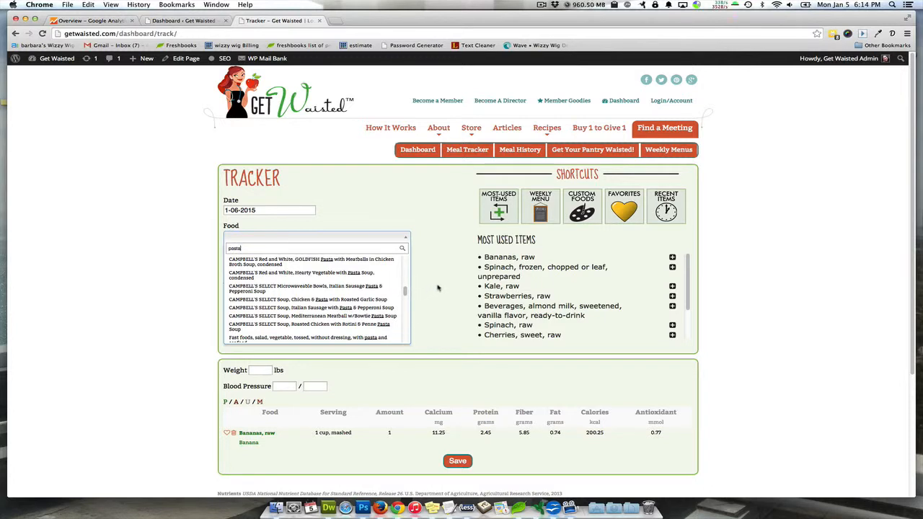
pyautogui.click(438, 289)
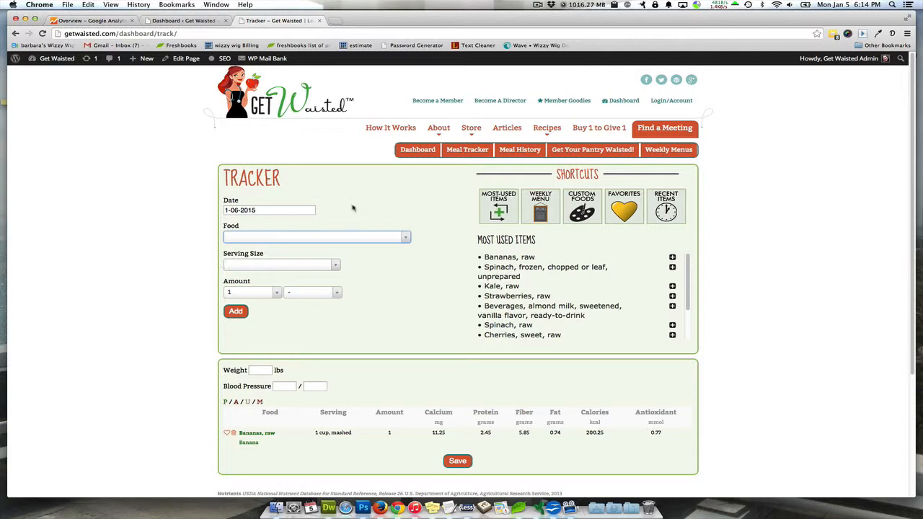
pyautogui.click(265, 210)
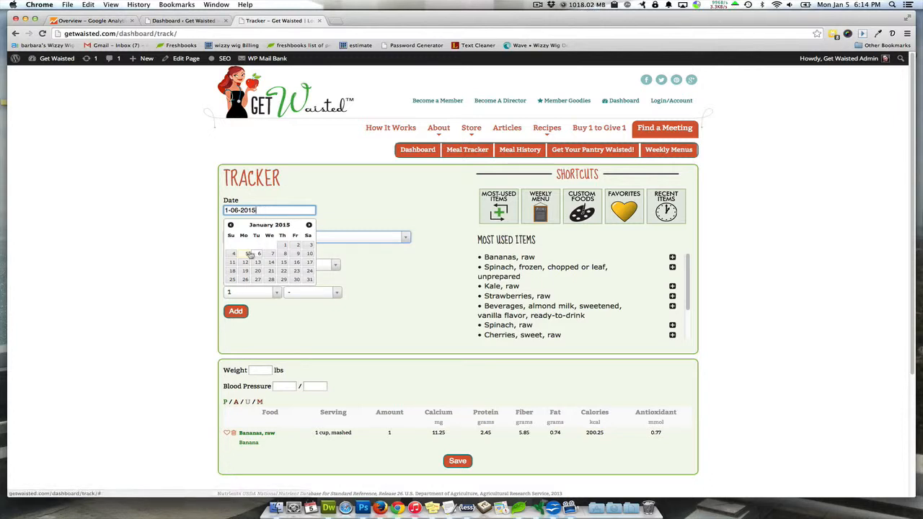
pyautogui.click(364, 211)
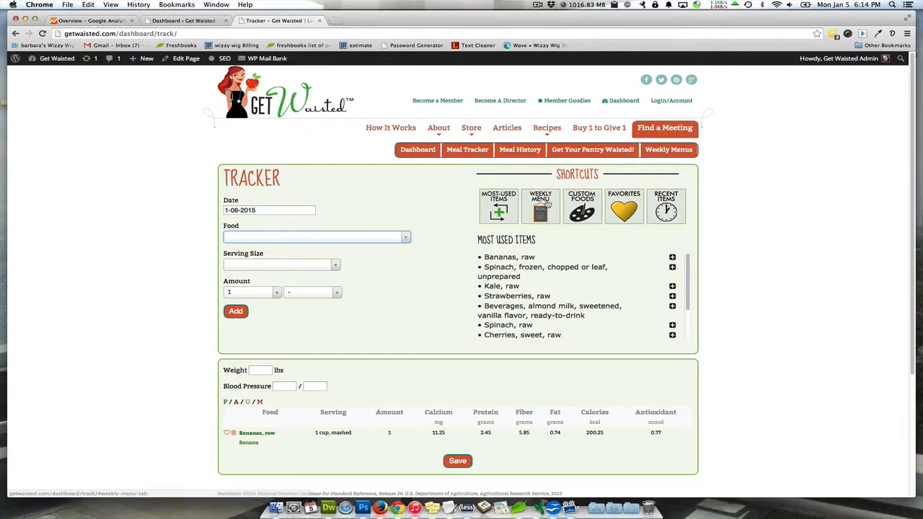
# Add one serving of Creamy Kale Shake from the weekly menu shortcuts and save the day's log
pyautogui.click(544, 204)
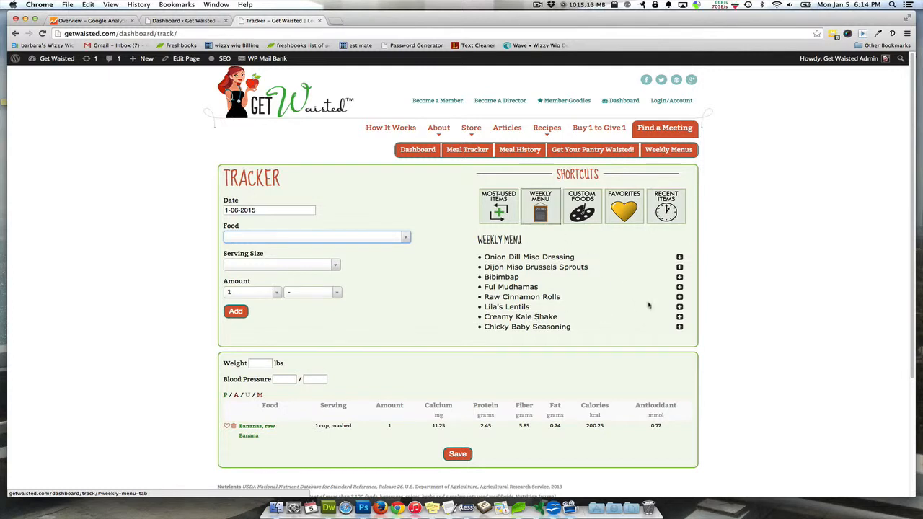
pyautogui.click(679, 316)
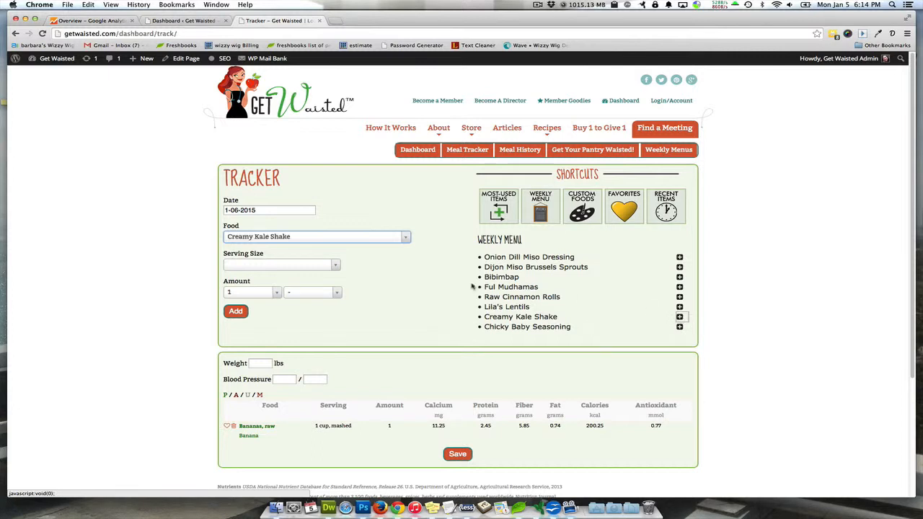
pyautogui.click(236, 312)
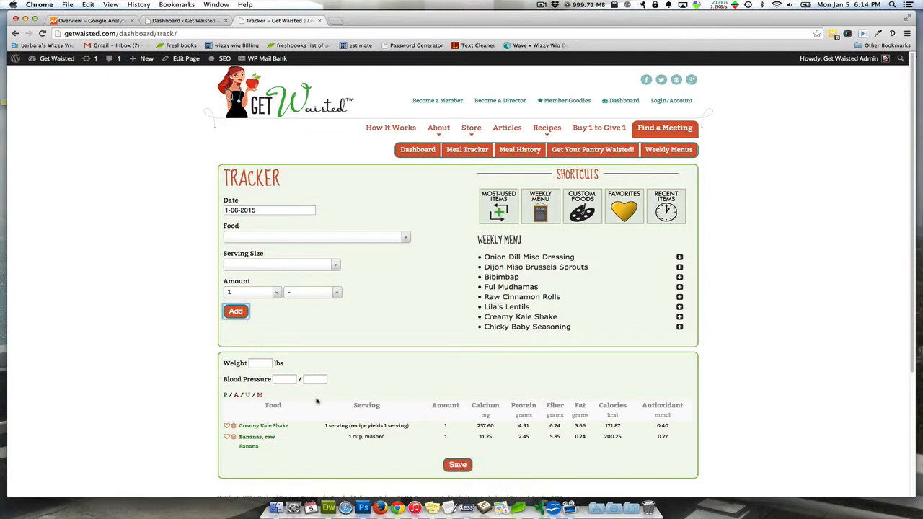
pyautogui.click(458, 465)
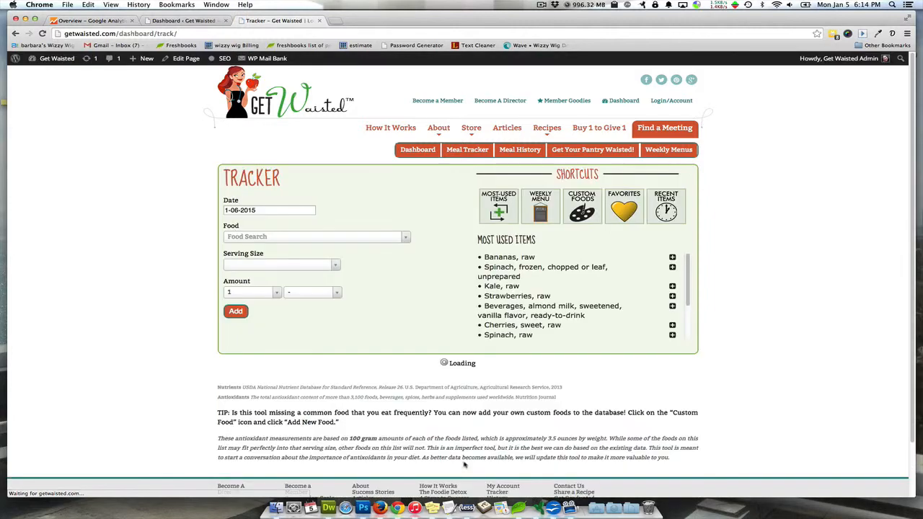
pyautogui.scroll(-3, 745, 367)
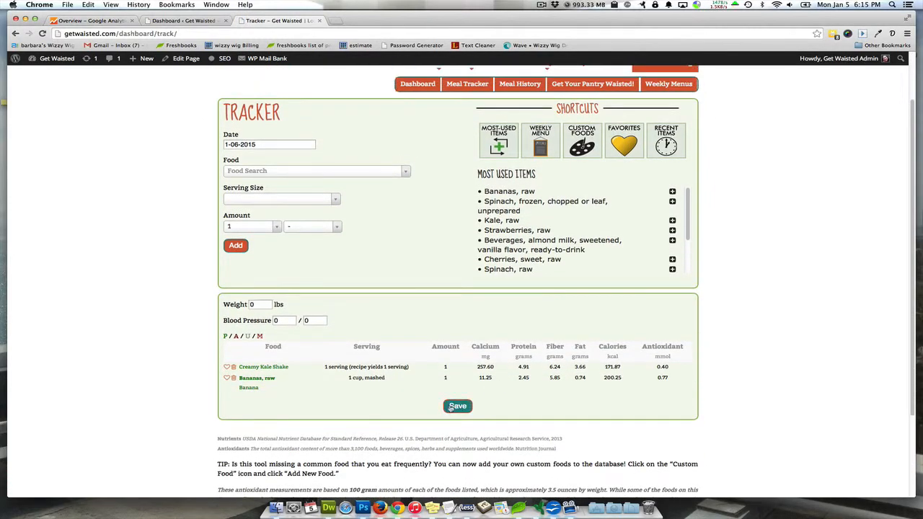
# Start a new custom food and set its food group to Fats and Oils
pyautogui.scroll(3, 770, 398)
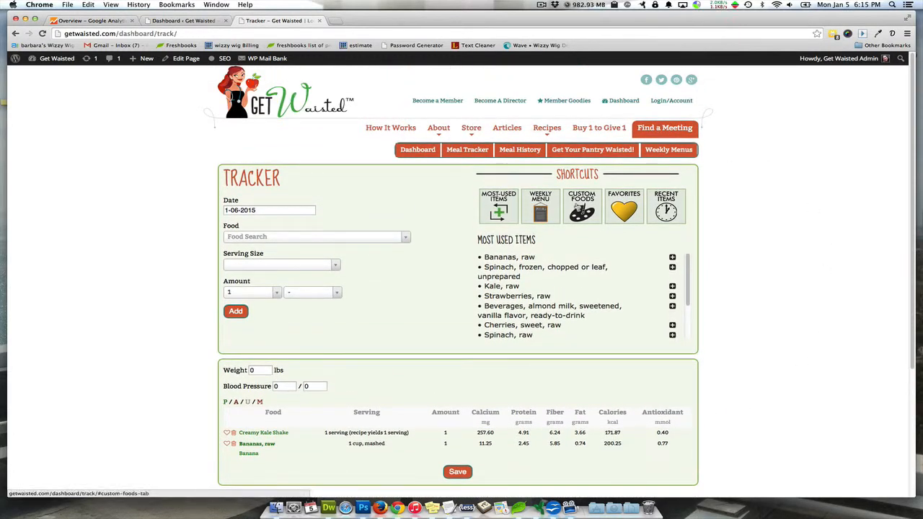
pyautogui.click(577, 207)
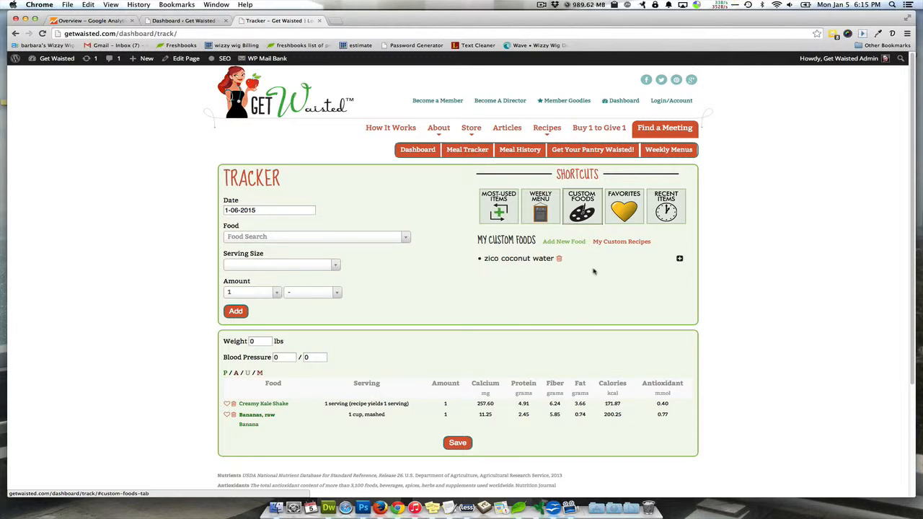
pyautogui.click(567, 243)
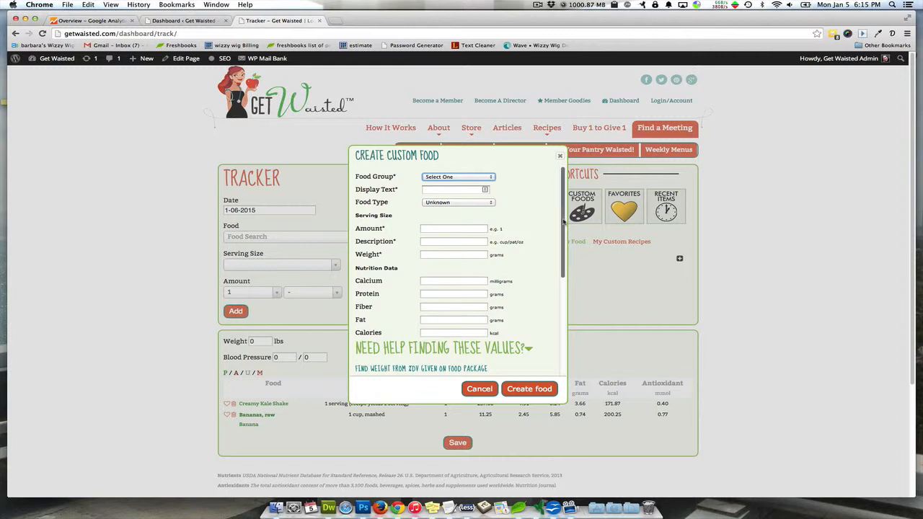
pyautogui.click(465, 178)
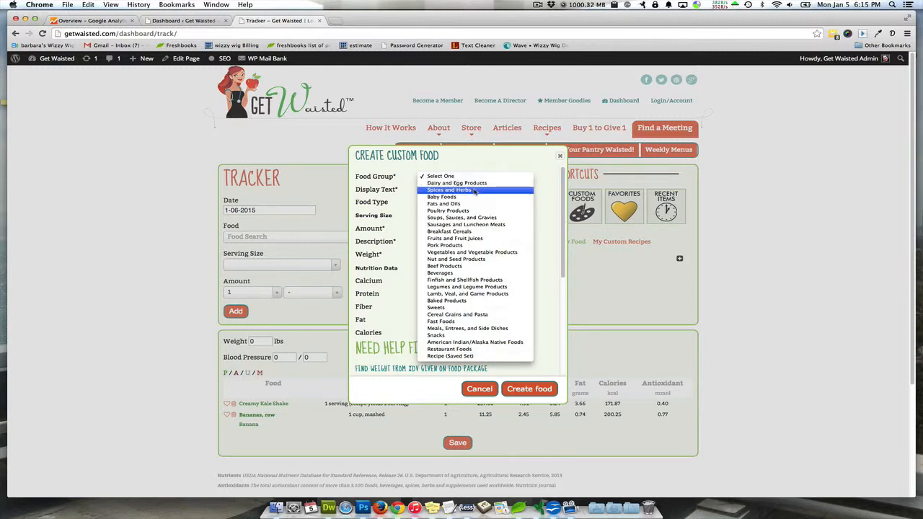
pyautogui.click(478, 204)
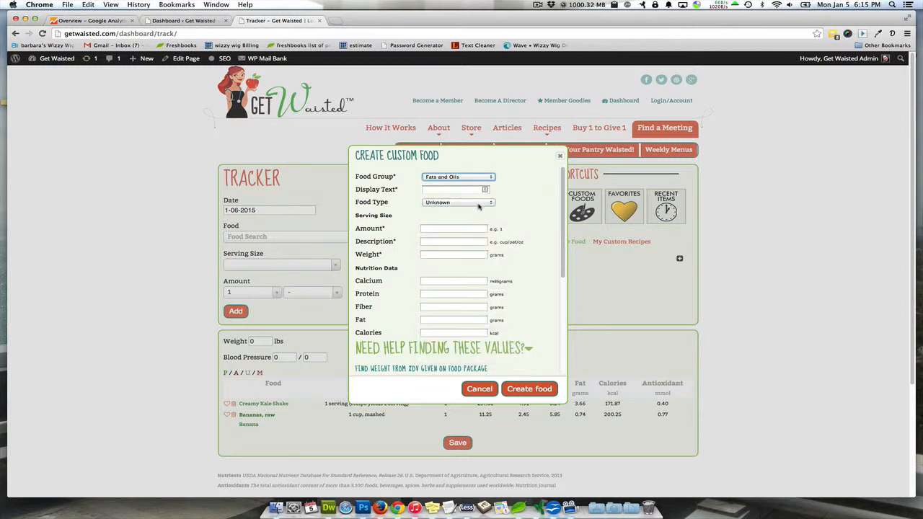
# Set the custom food's type to Plant
pyautogui.click(451, 189)
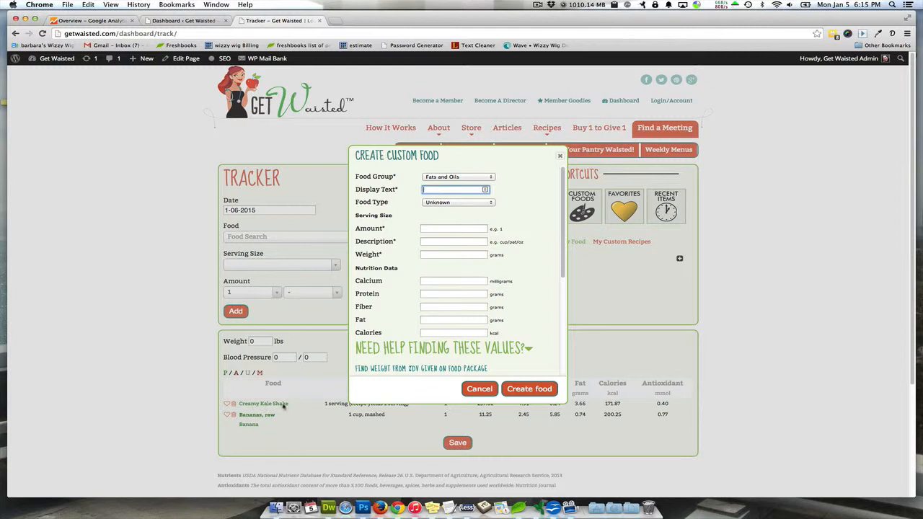
pyautogui.click(460, 202)
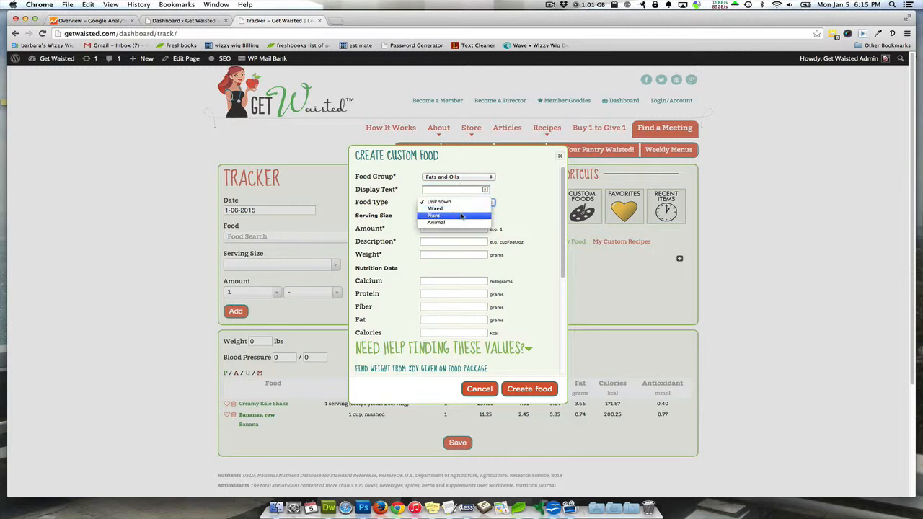
pyautogui.click(462, 216)
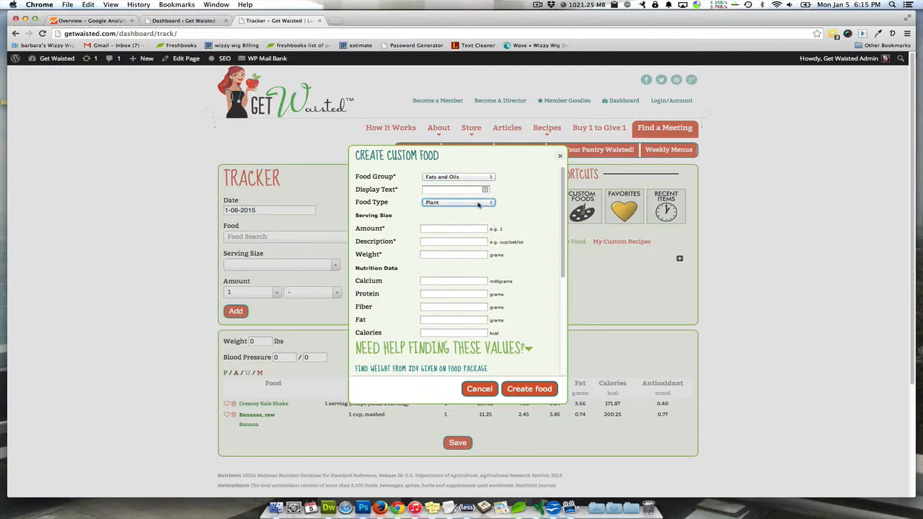
pyautogui.click(474, 206)
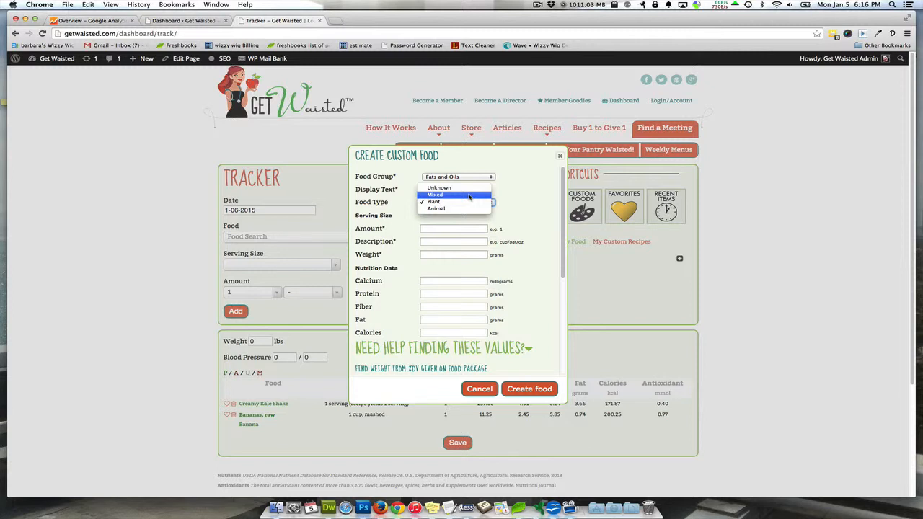
pyautogui.click(551, 199)
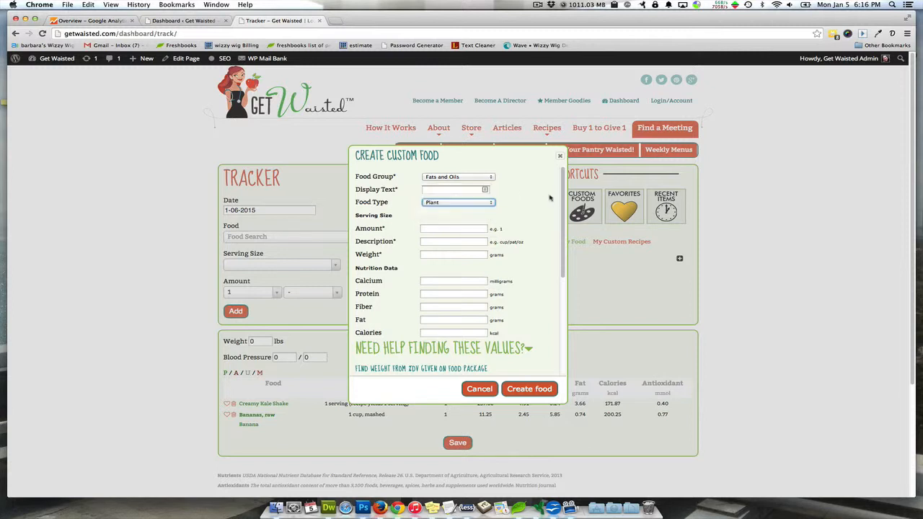
pyautogui.click(551, 198)
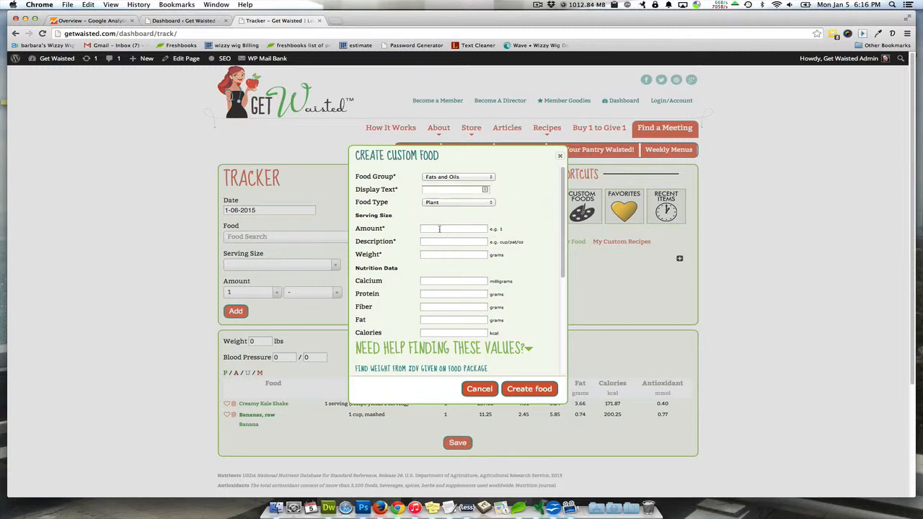
# Set the custom food's serving size to an amount of 1 with the description "slice"
pyautogui.moveTo(562, 227); pyautogui.dragTo(563, 245)
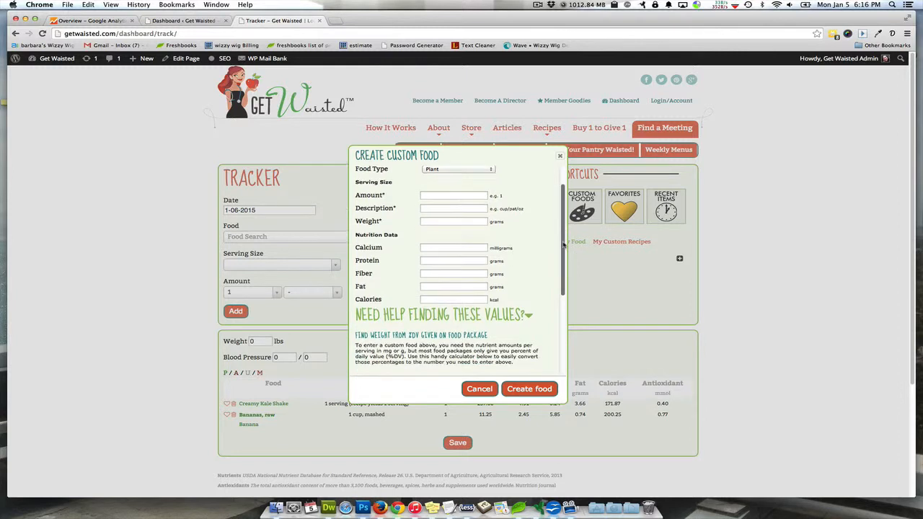
pyautogui.click(454, 194)
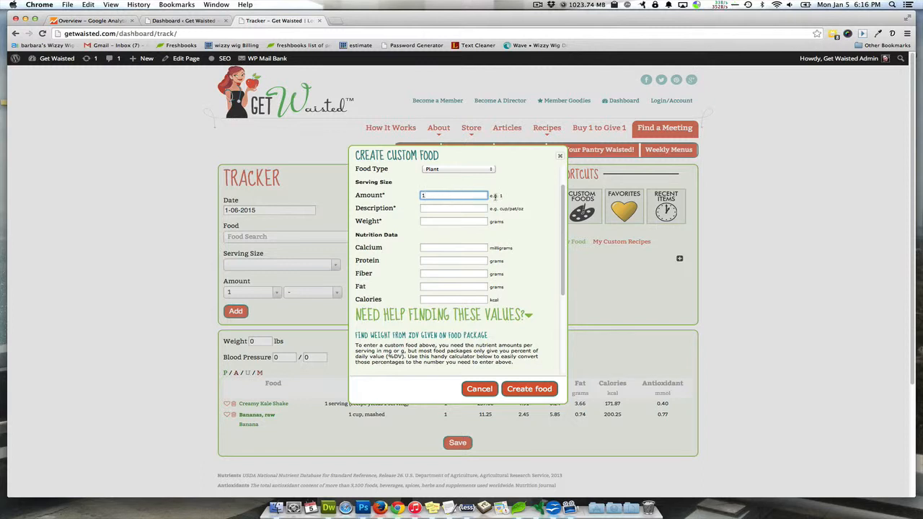
pyautogui.click(454, 208)
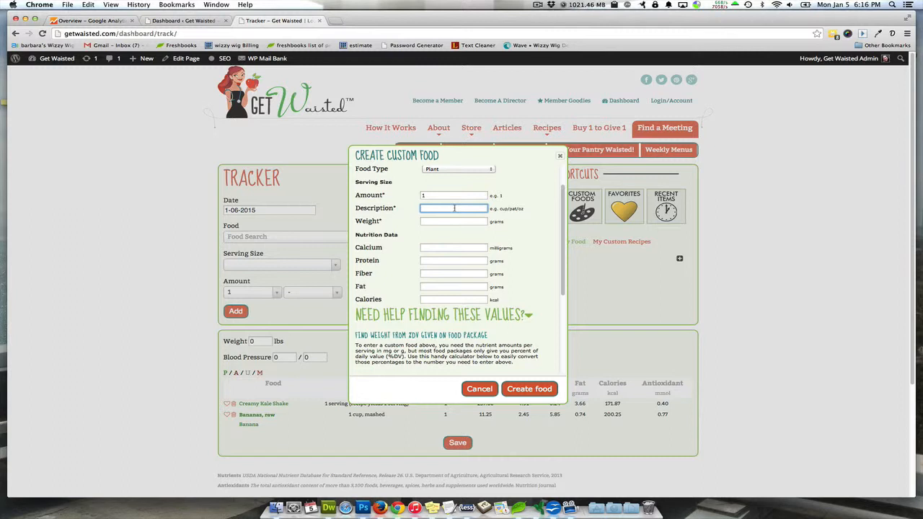
pyautogui.write('slice')
pyautogui.click(507, 209)
pyautogui.click(436, 223)
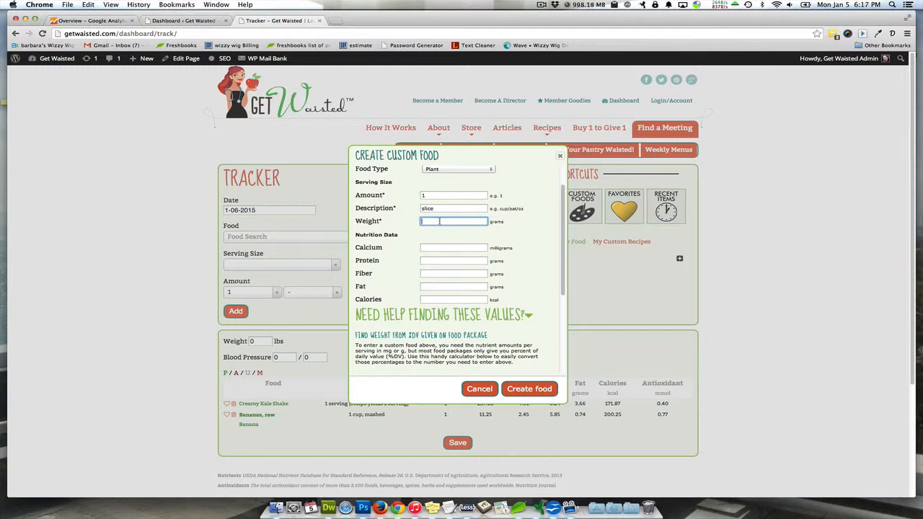
# Look up "white bread nutrition facts" on Google in a new tab, check a nutrition label image for the serving weight, and return to the custom food form
pyautogui.click(332, 21)
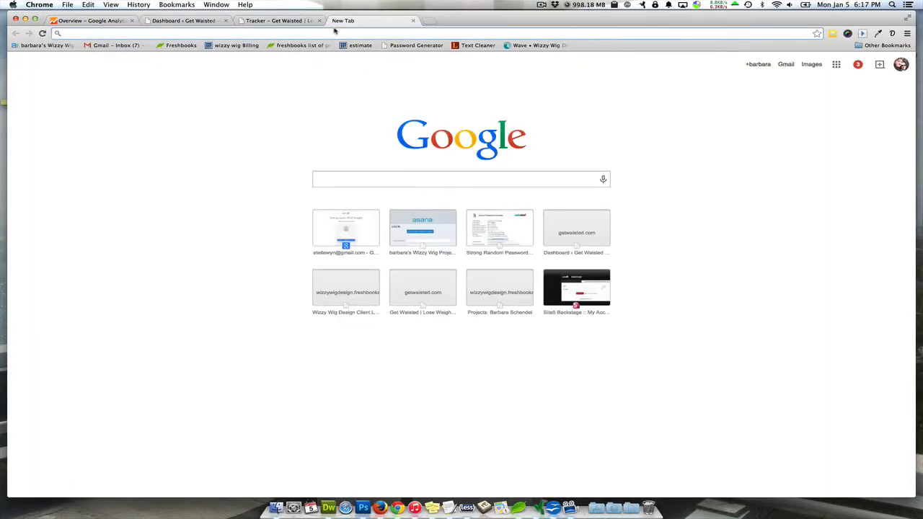
pyautogui.write('white brea')
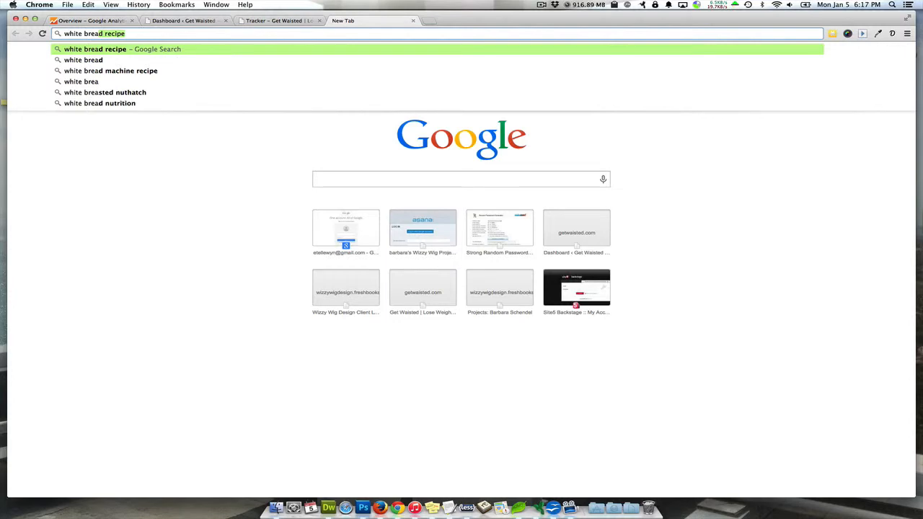
pyautogui.write('d nutrit')
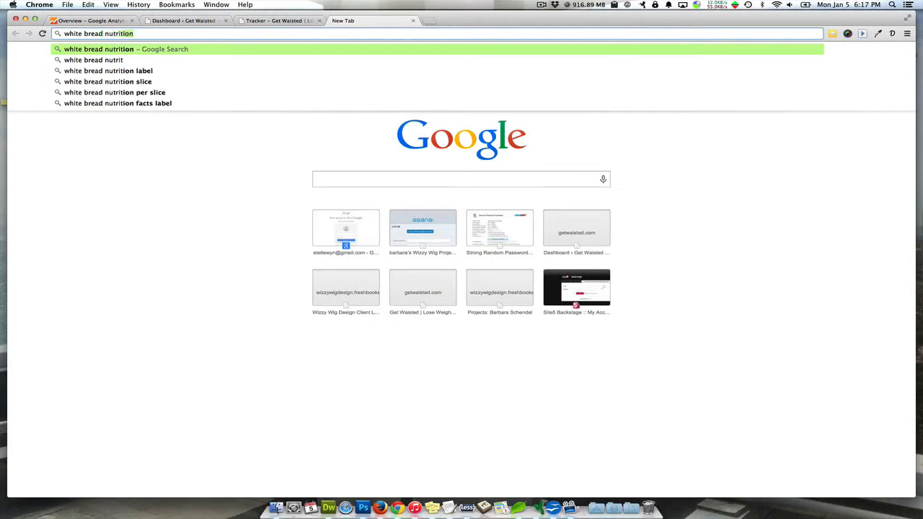
pyautogui.write('ion facts')
pyautogui.press('Return')
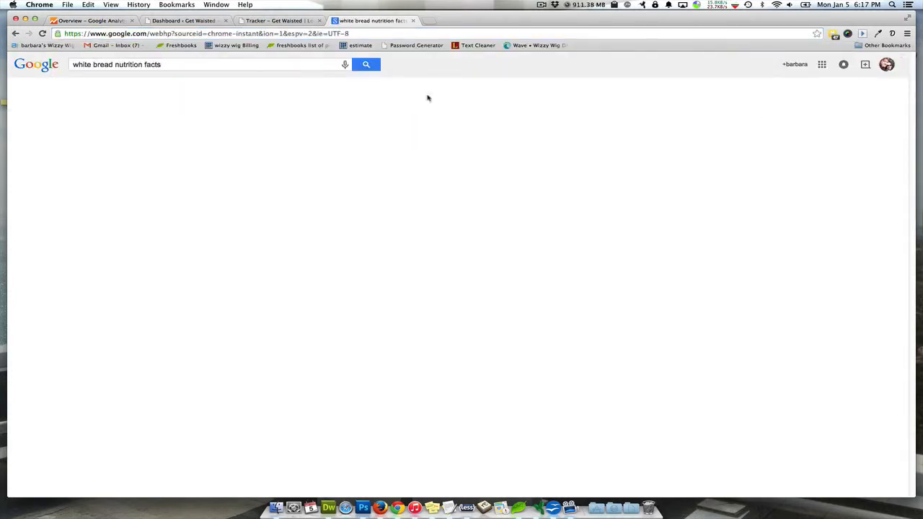
pyautogui.click(137, 217)
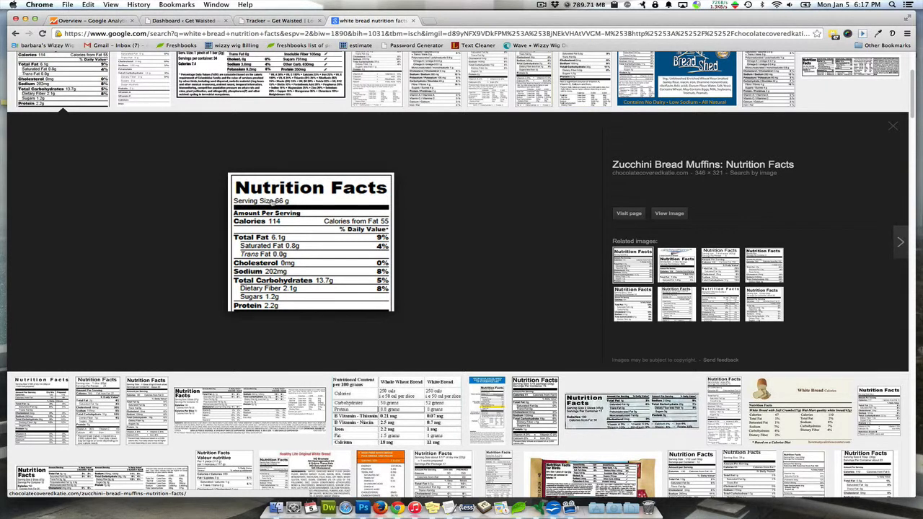
pyautogui.click(268, 21)
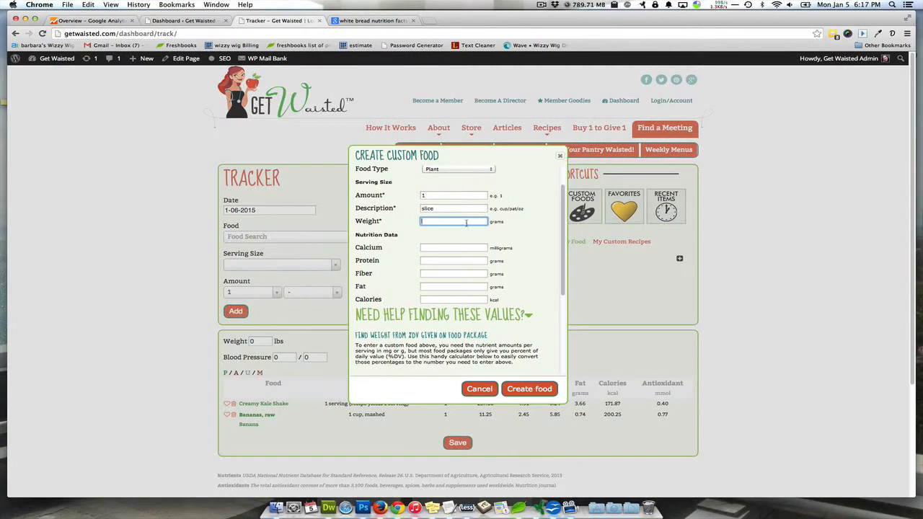
# Set the custom food's serving weight to 66 grams
pyautogui.write('66')
pyautogui.click(442, 246)
pyautogui.click(432, 221)
pyautogui.click(475, 250)
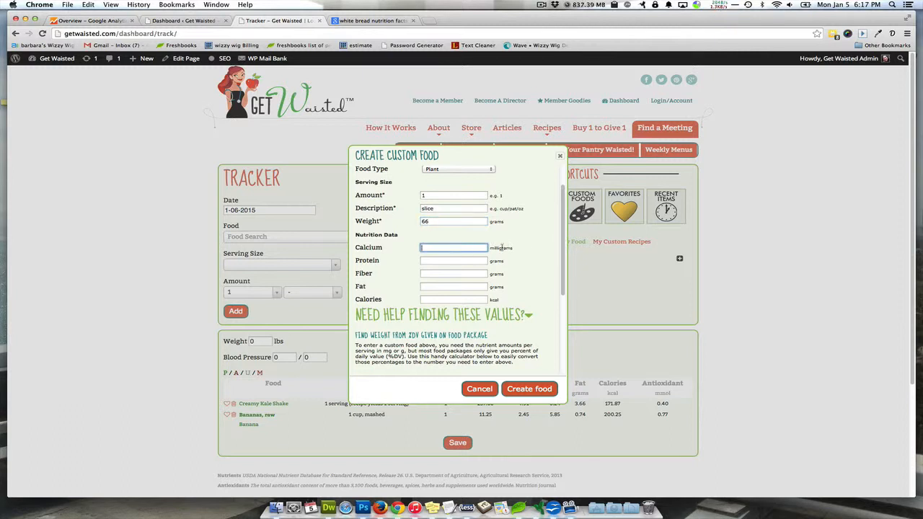
# Check the nutrition label image in the Google results for a calcium value and return to the custom food form
pyautogui.scroll(-3, 555, 243)
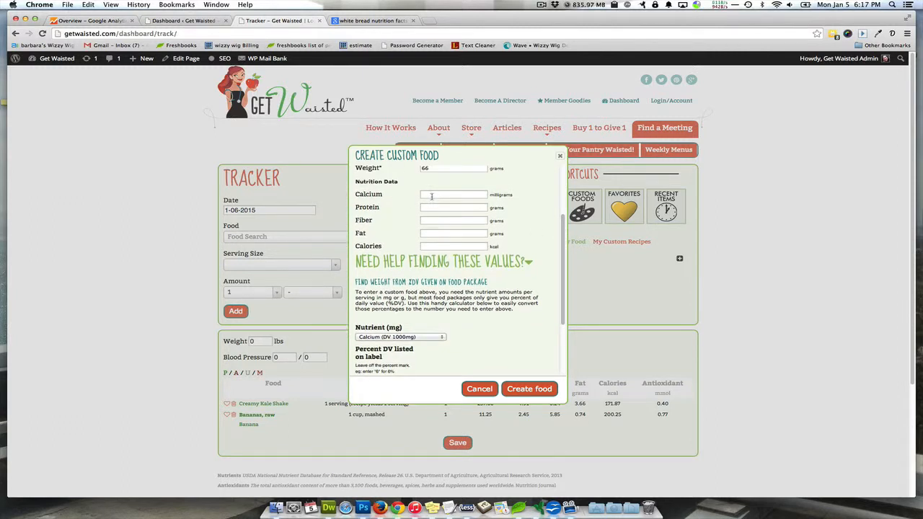
pyautogui.click(352, 19)
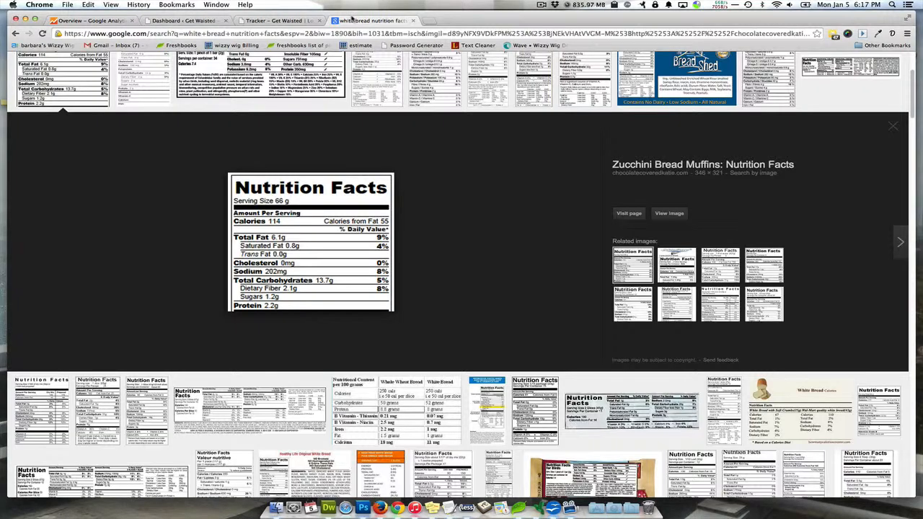
pyautogui.scroll(-1, 318, 245)
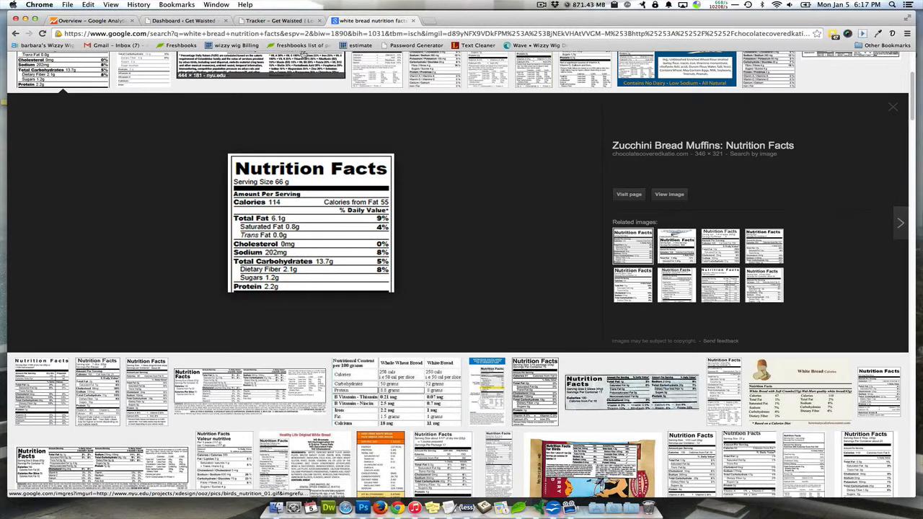
pyautogui.click(277, 20)
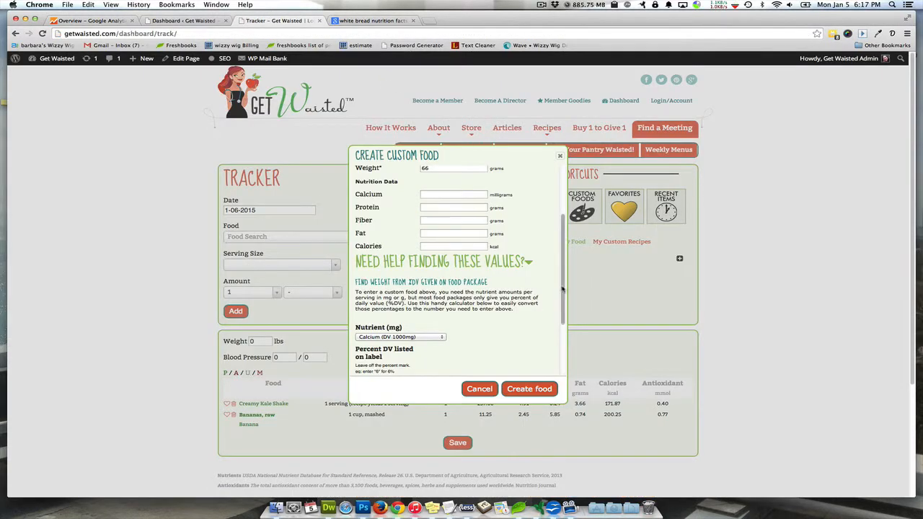
# Convert a label value of 35 percent DV of calcium to milligrams with the custom food form's calculator
pyautogui.moveTo(562, 288); pyautogui.dragTo(563, 327)
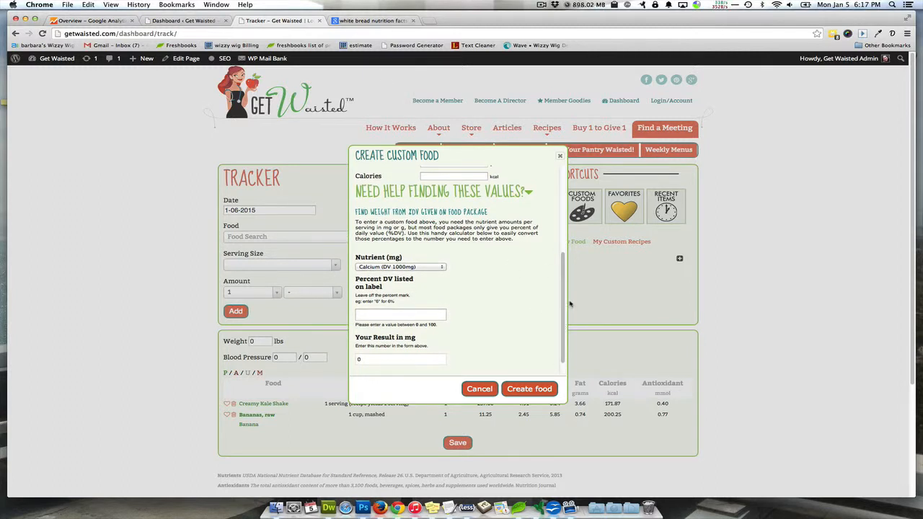
pyautogui.scroll(1, 561, 303)
pyautogui.moveTo(561, 303); pyautogui.dragTo(559, 324)
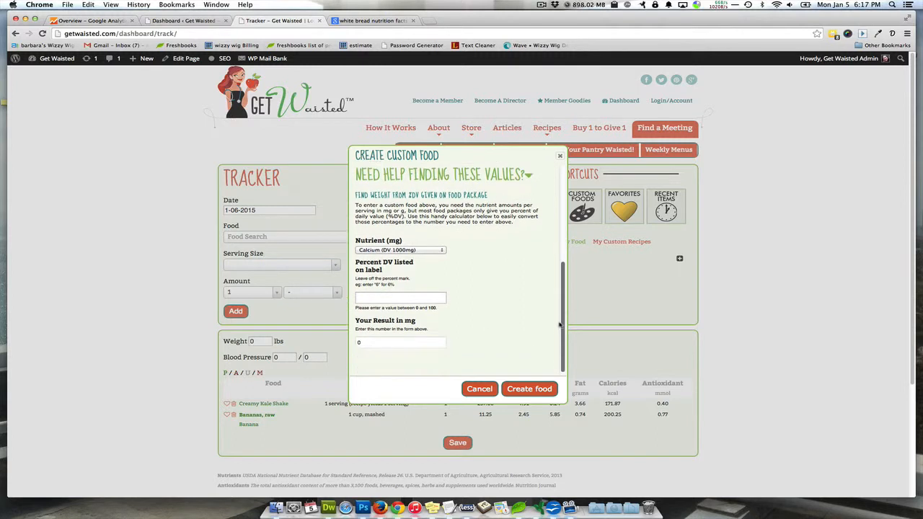
pyautogui.scroll(5, 476, 248)
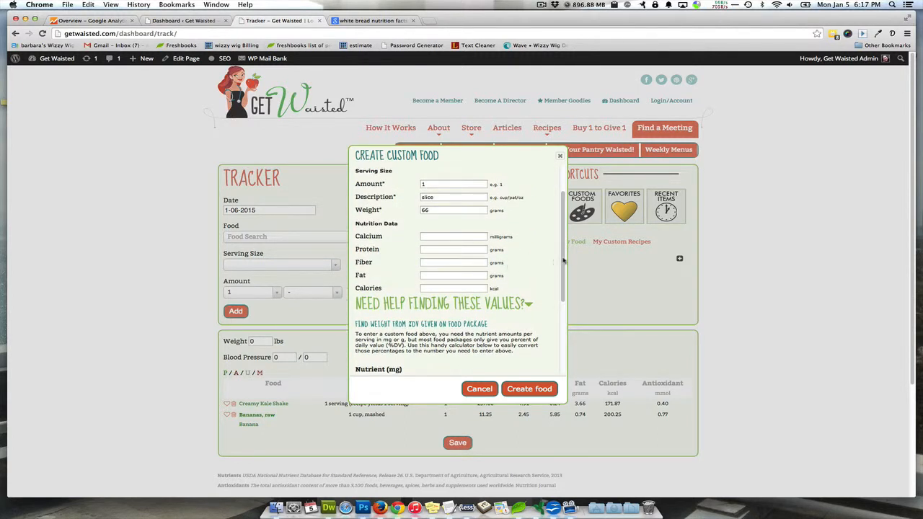
pyautogui.scroll(-5, 565, 261)
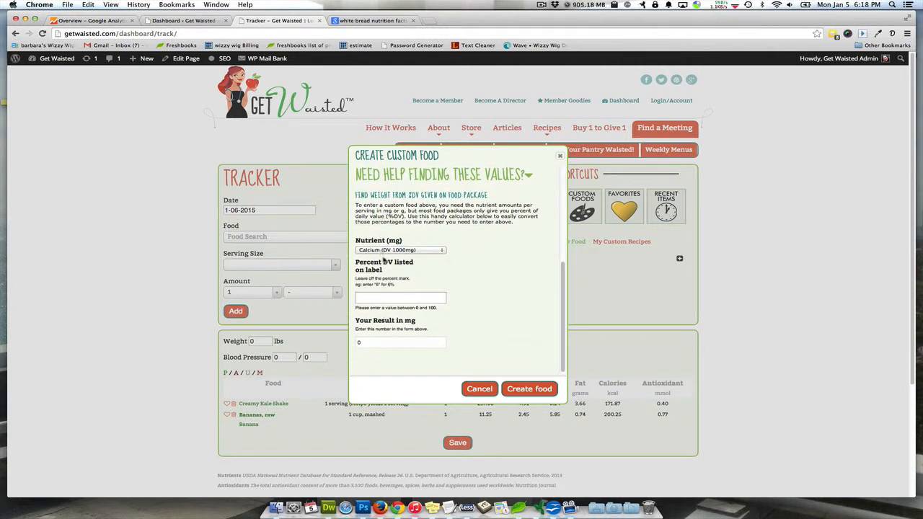
pyautogui.click(385, 297)
pyautogui.write('35')
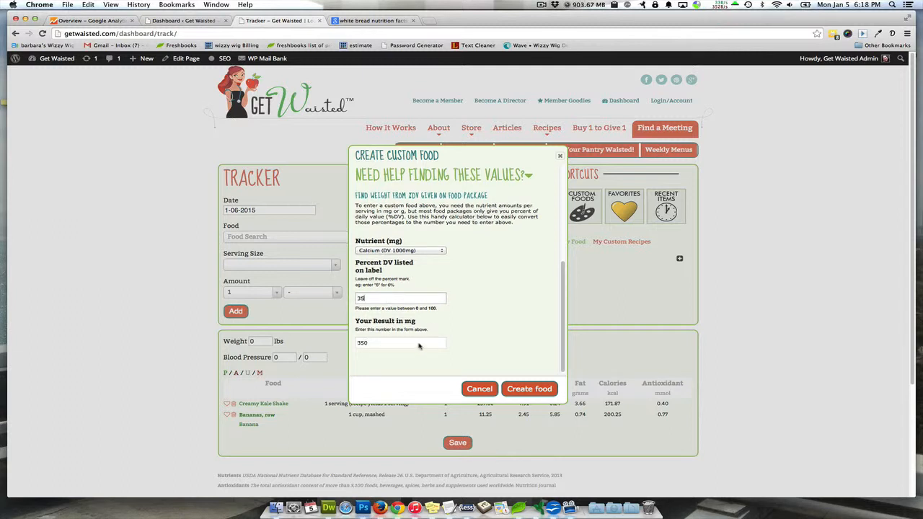
# Enter 350 milligrams as the custom food's calcium and cancel creating the food
pyautogui.doubleClick(363, 344)
pyautogui.scroll(5, 488, 336)
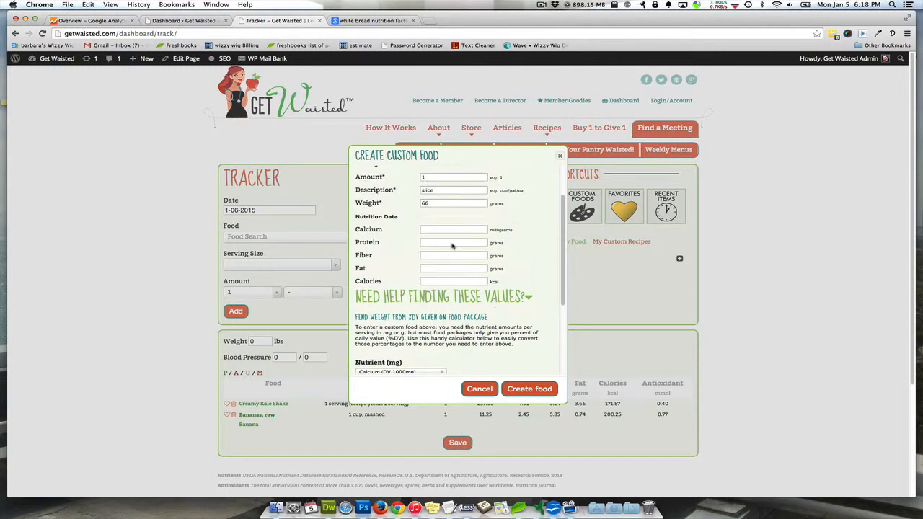
pyautogui.click(436, 228)
pyautogui.write('35')
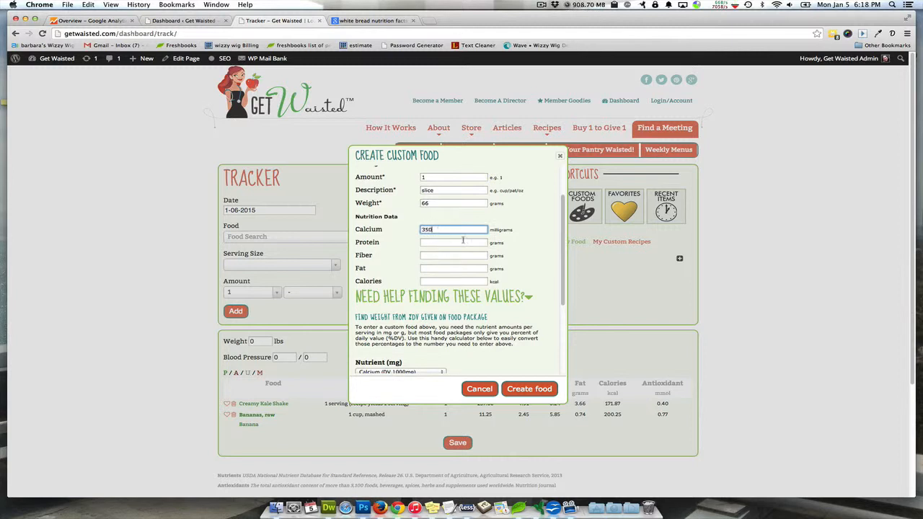
pyautogui.write('0')
pyautogui.scroll(-5, 537, 289)
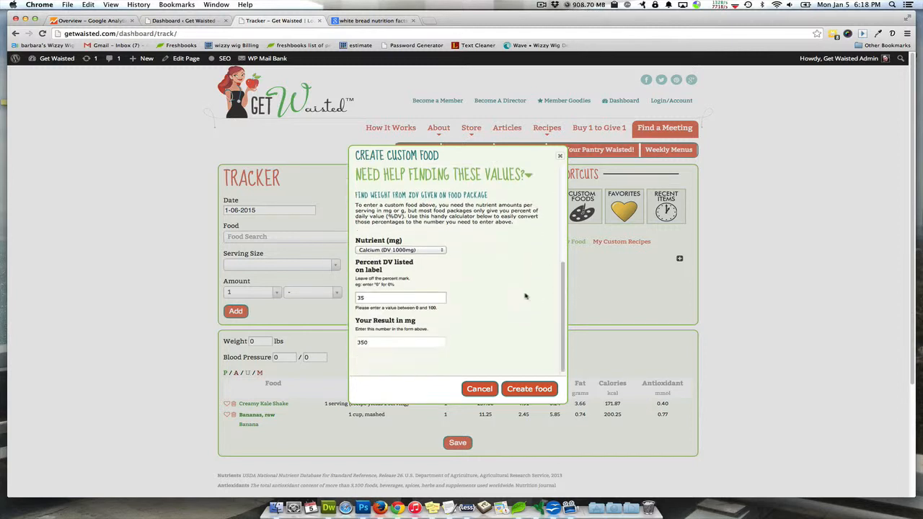
pyautogui.scroll(5, 523, 296)
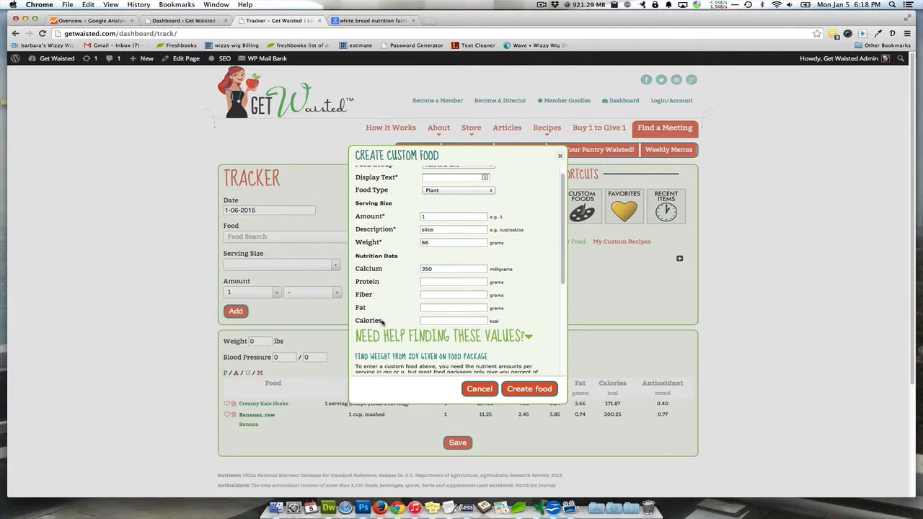
pyautogui.click(479, 390)
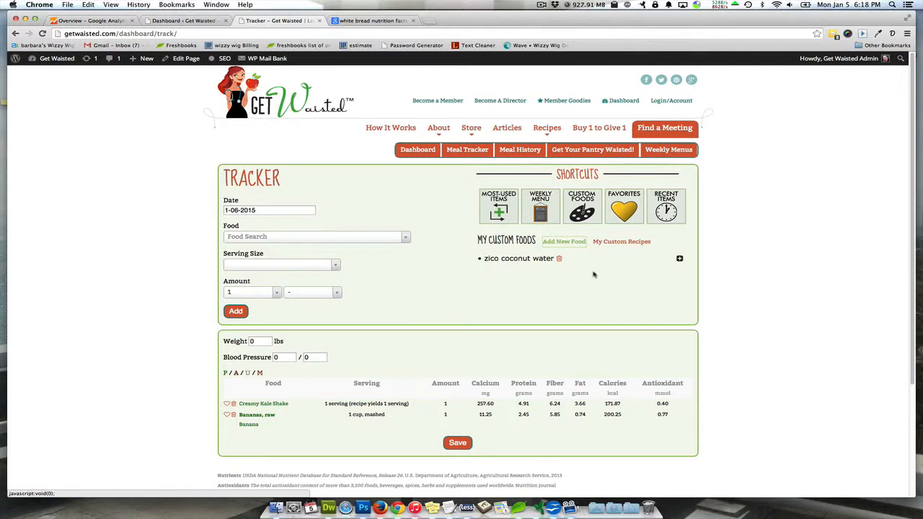
# Show the custom recipes in the tracker's shortcuts and start adding a new recipe
pyautogui.click(613, 242)
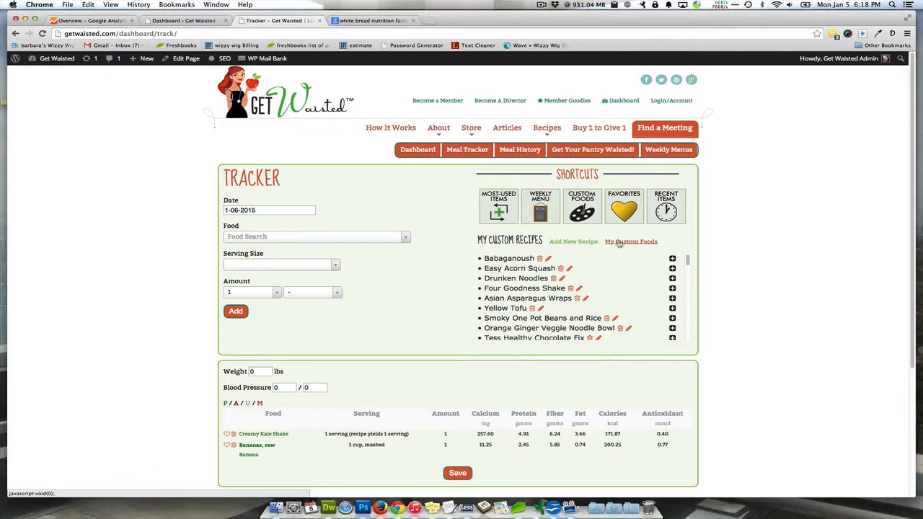
pyautogui.click(576, 244)
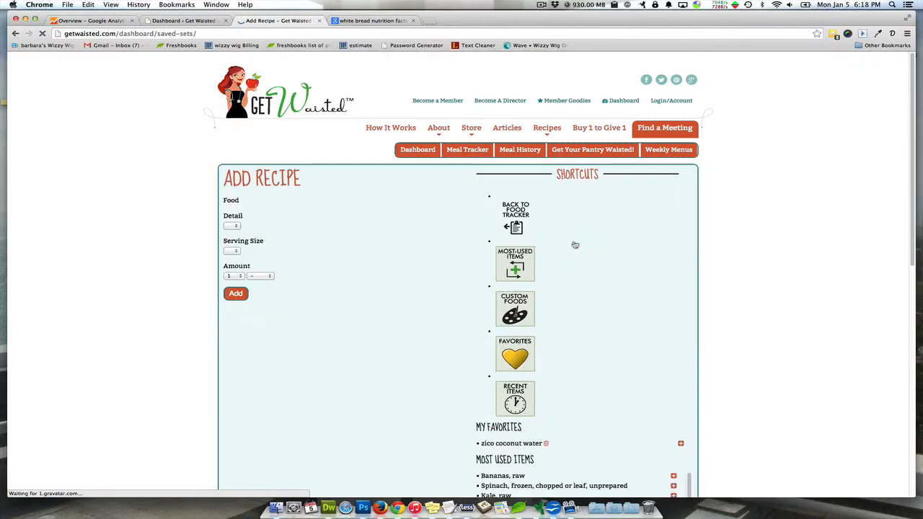
pyautogui.scroll(-3, 787, 281)
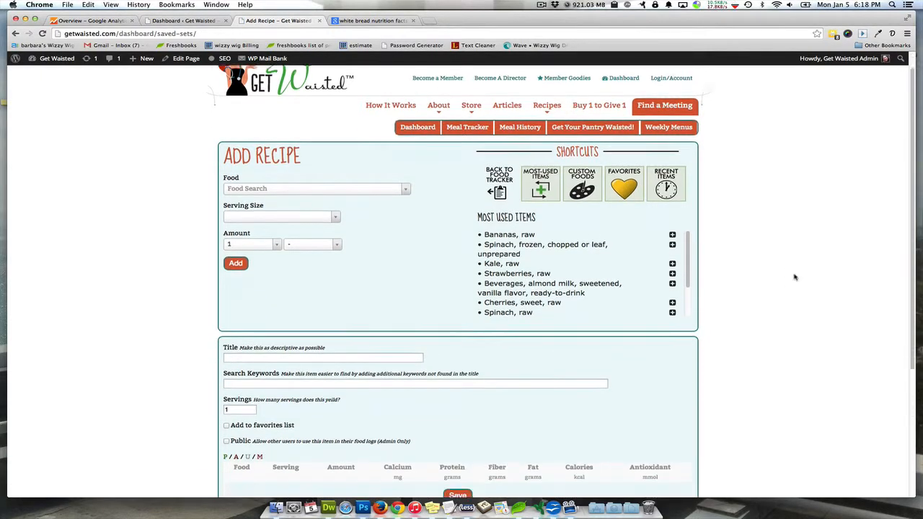
pyautogui.scroll(1, 796, 274)
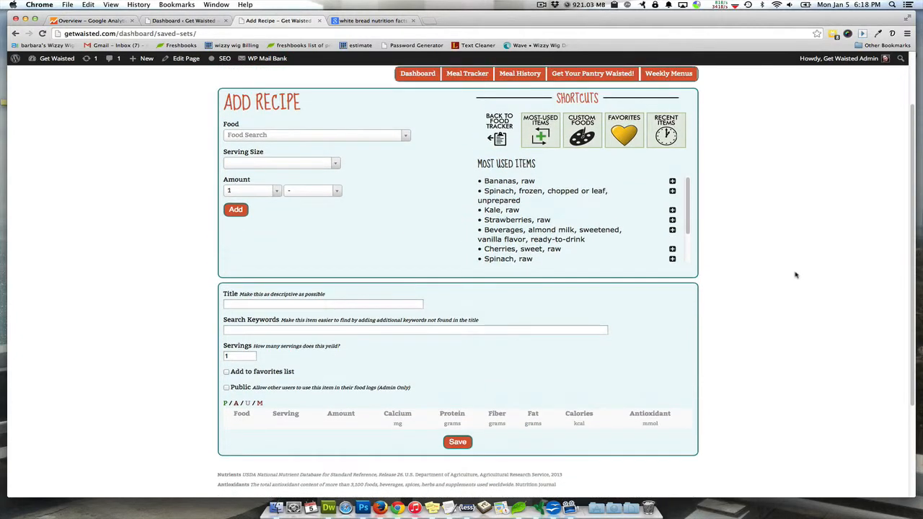
# Search the foods for "rice milk" and add one 8 oz serving of Rice Dream Enriched Rice Milk Original to the recipe
pyautogui.click(291, 139)
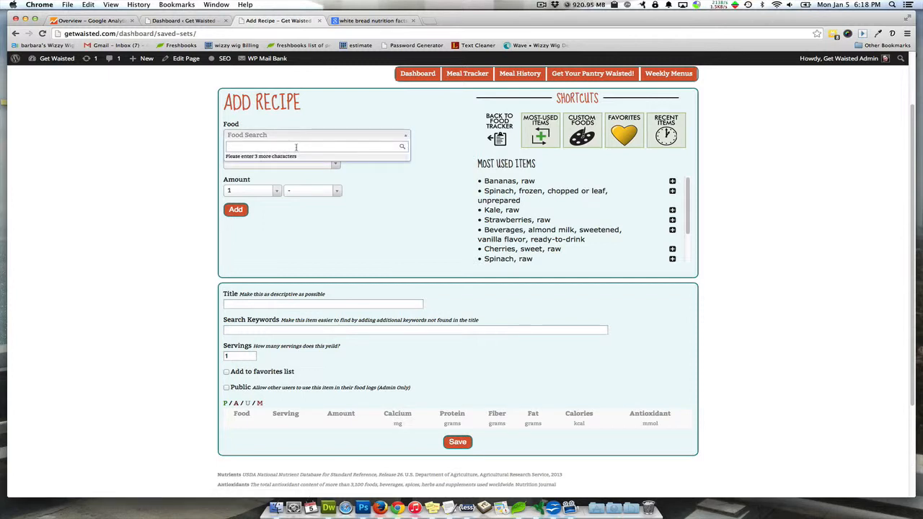
pyautogui.write('rice milk')
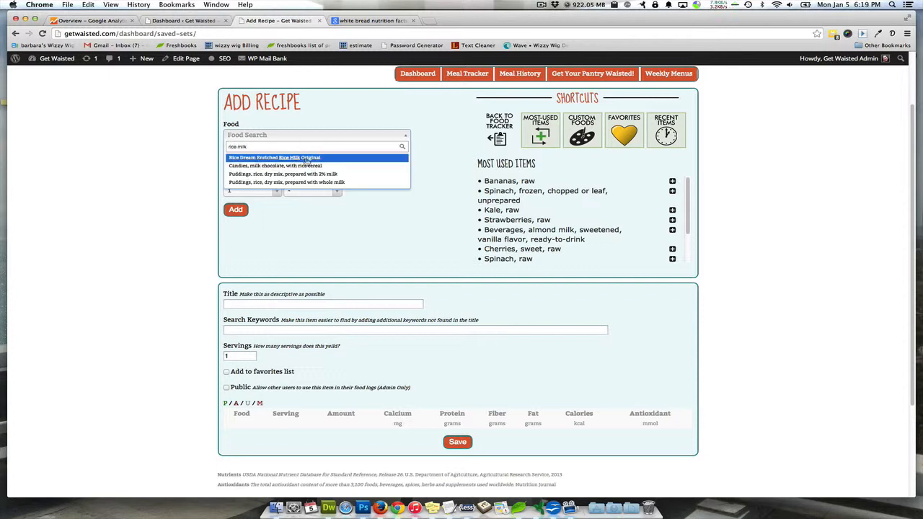
pyautogui.click(306, 158)
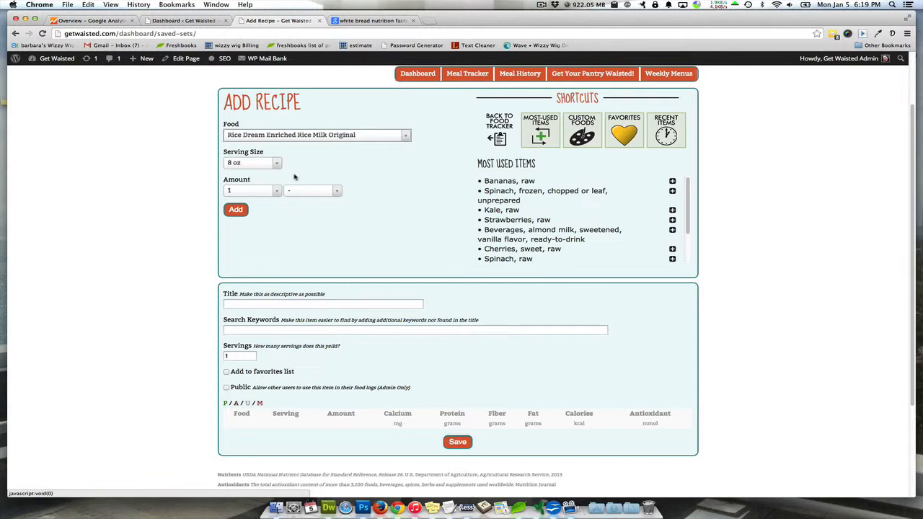
pyautogui.click(236, 210)
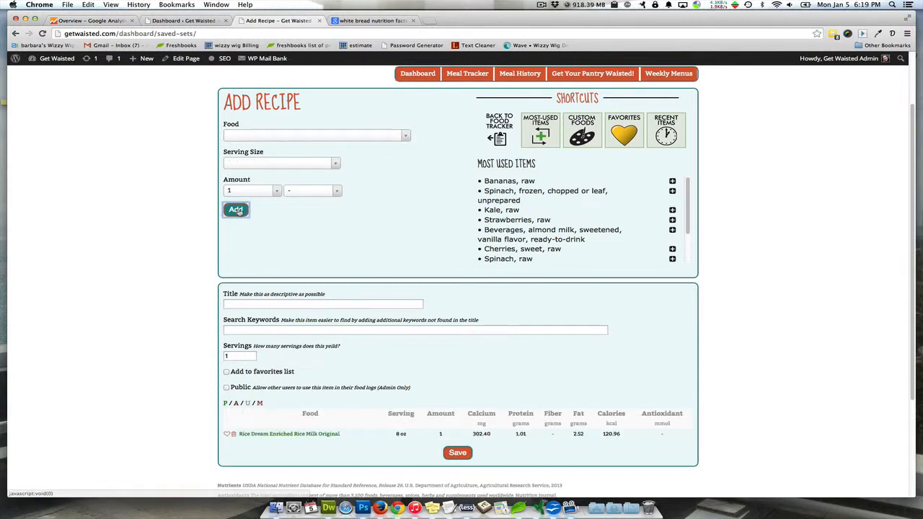
# Search the foods for "spinach" and add one serving of "Spinach, raw" to the recipe
pyautogui.click(338, 140)
pyautogui.write('s')
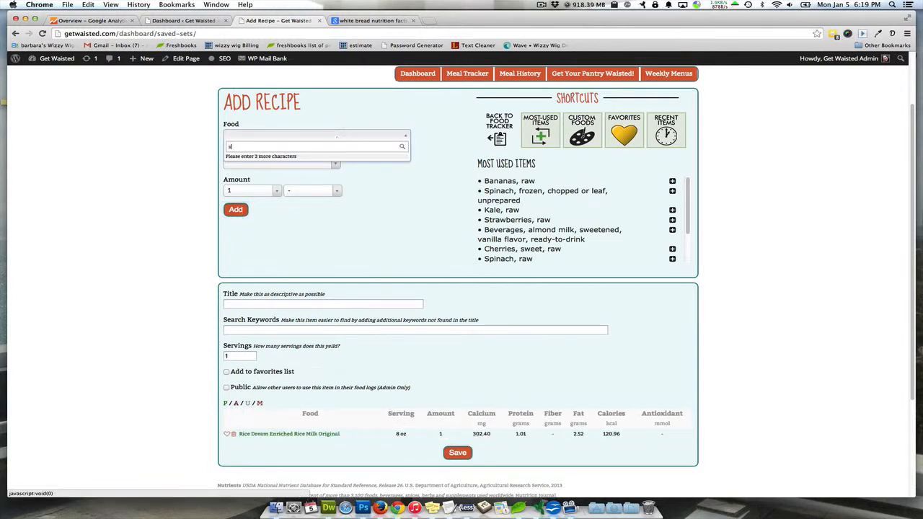
pyautogui.write('pinach')
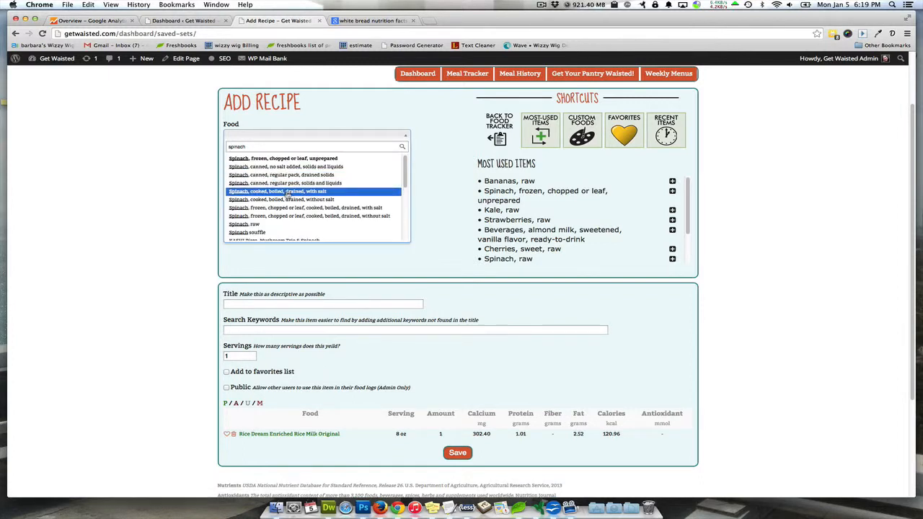
pyautogui.click(274, 225)
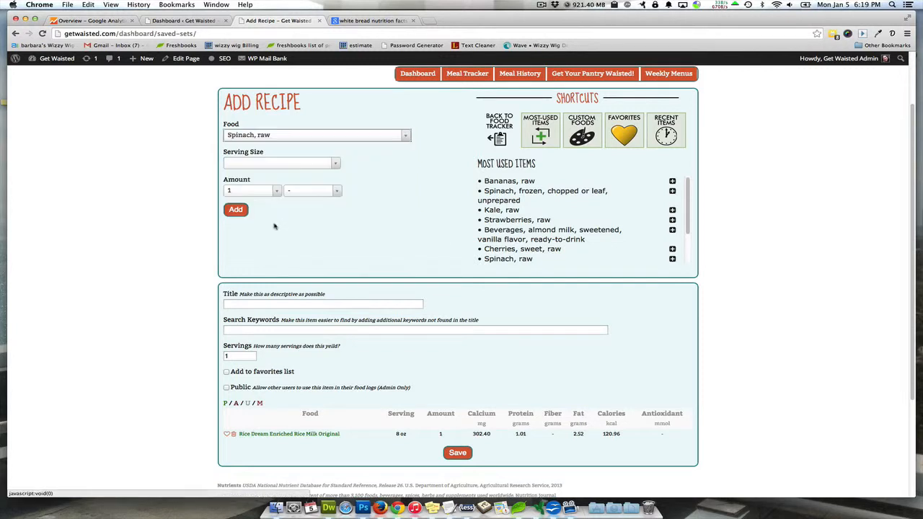
pyautogui.click(237, 210)
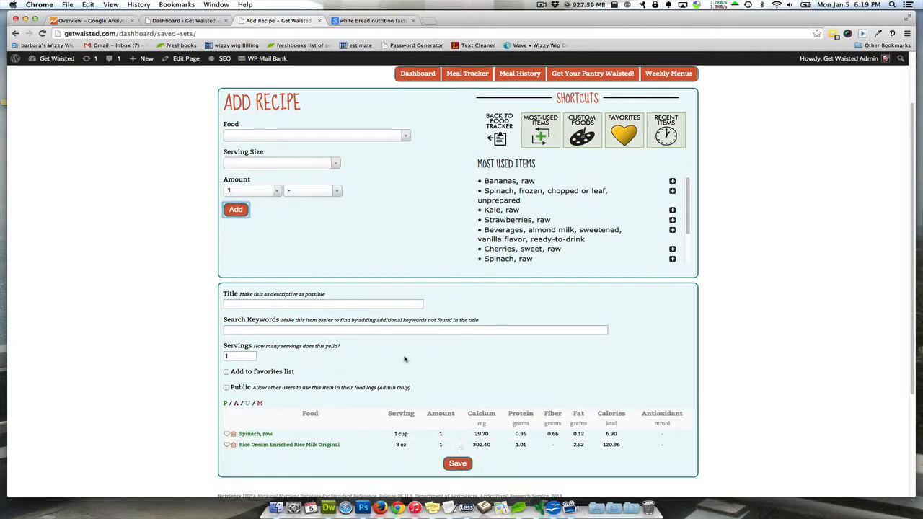
# Title the recipe "test smoothie" and enter "test smoothie" as its search keywords
pyautogui.click(357, 302)
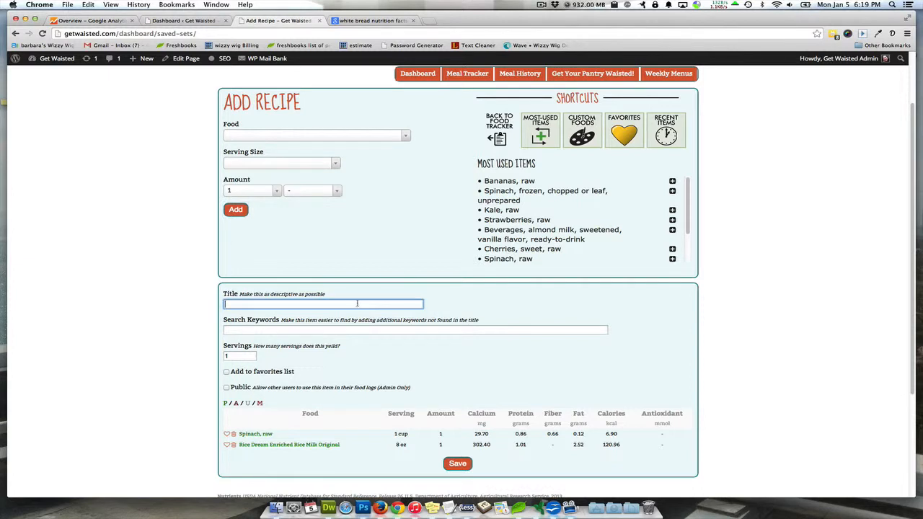
pyautogui.write('test smoothie')
pyautogui.click(356, 330)
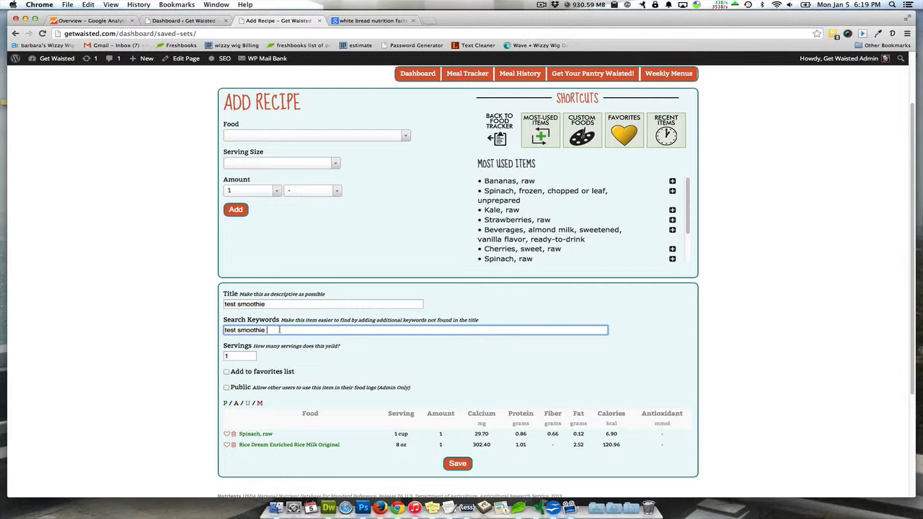
# Set the recipe's yield to 6 servings and include it in the favorites list
pyautogui.scroll(-1, 275, 312)
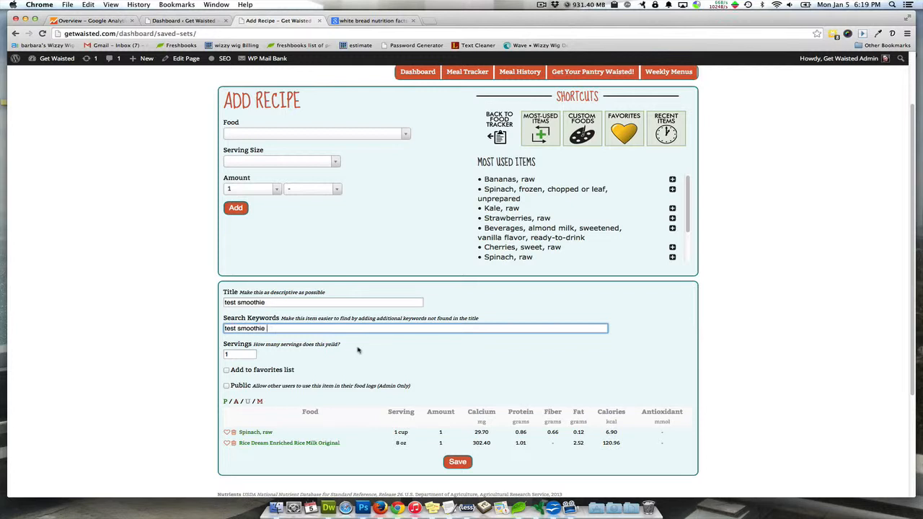
pyautogui.scroll(-1, 353, 350)
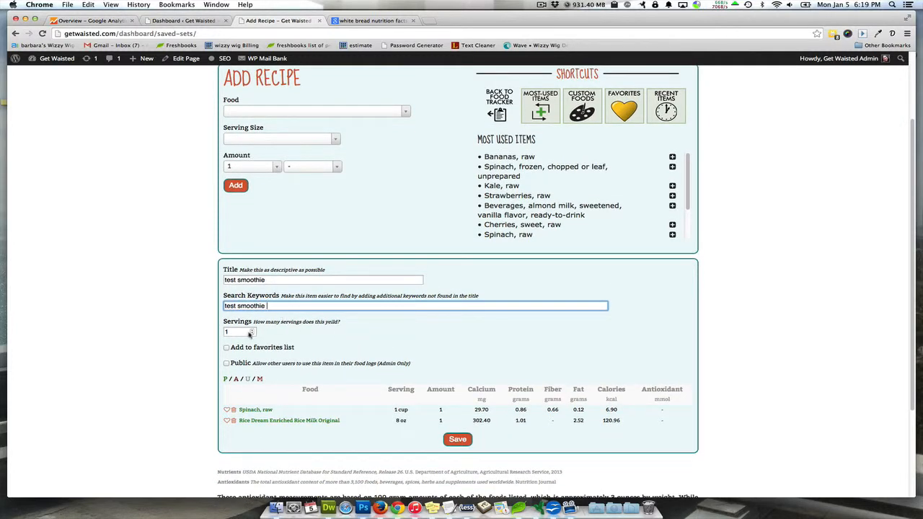
pyautogui.click(231, 331)
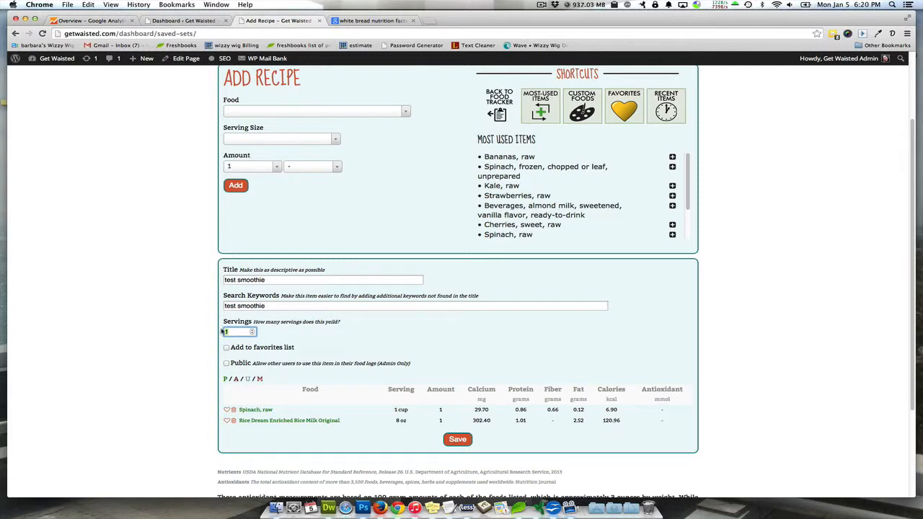
pyautogui.write('6')
# Save the recipe and show the list of custom recipes in the shortcuts
pyautogui.click(458, 441)
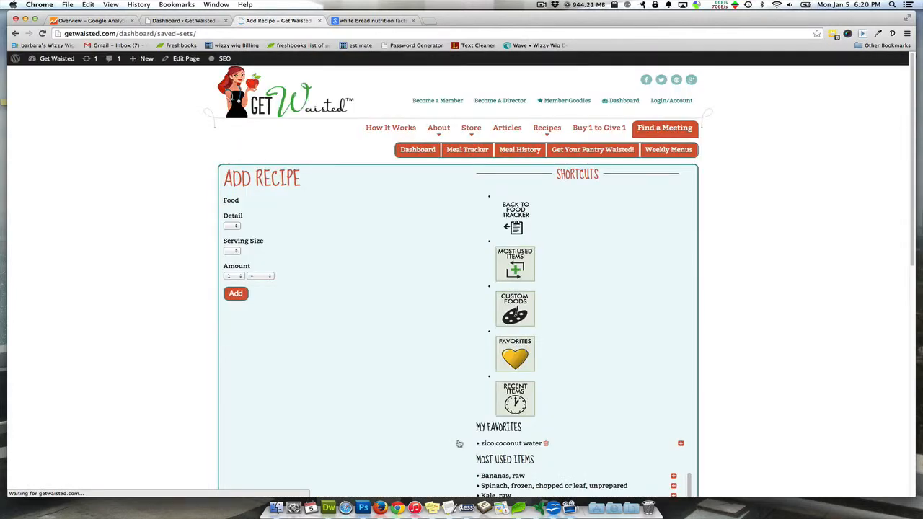
pyautogui.click(584, 211)
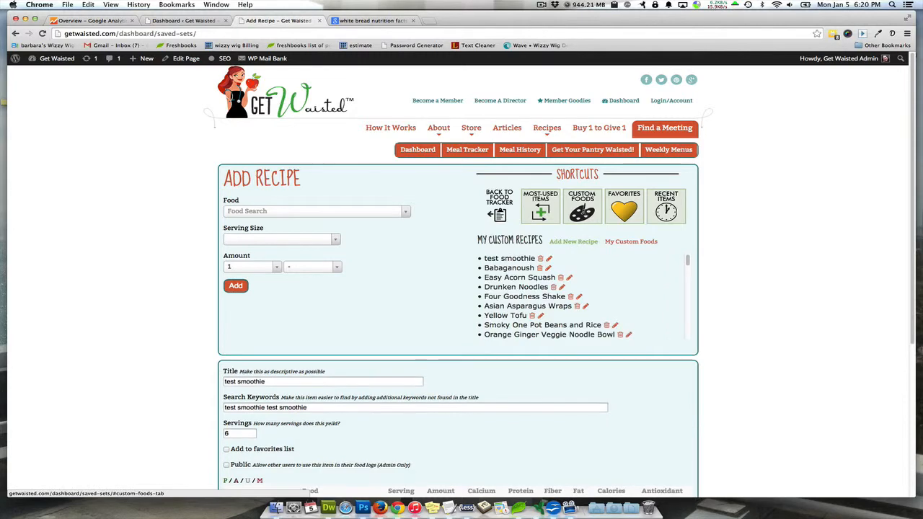
# Return to the food tracker and log one serving of the custom recipe "test smoothie" for 1-06-2015
pyautogui.click(497, 206)
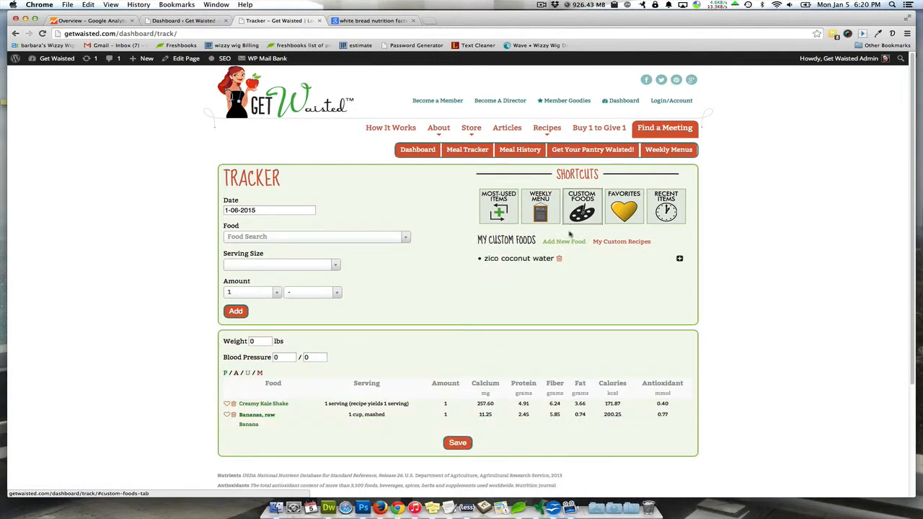
pyautogui.click(609, 242)
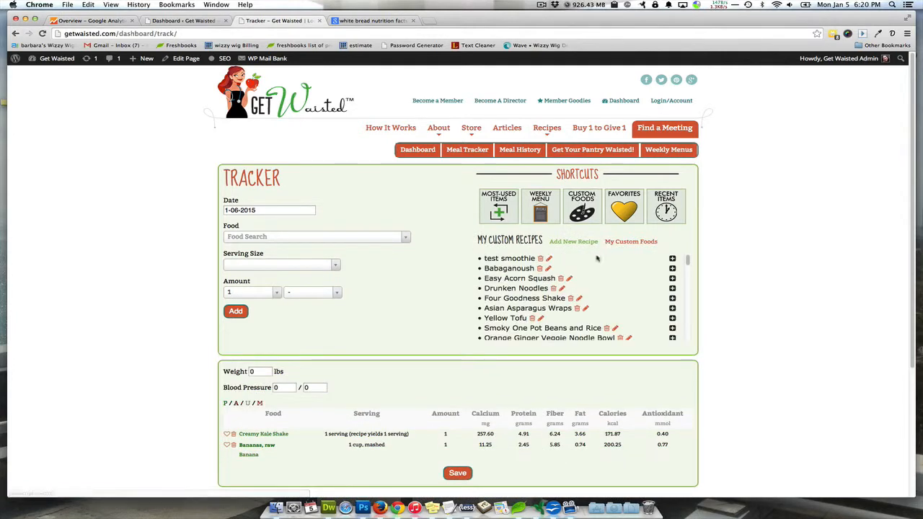
pyautogui.click(672, 258)
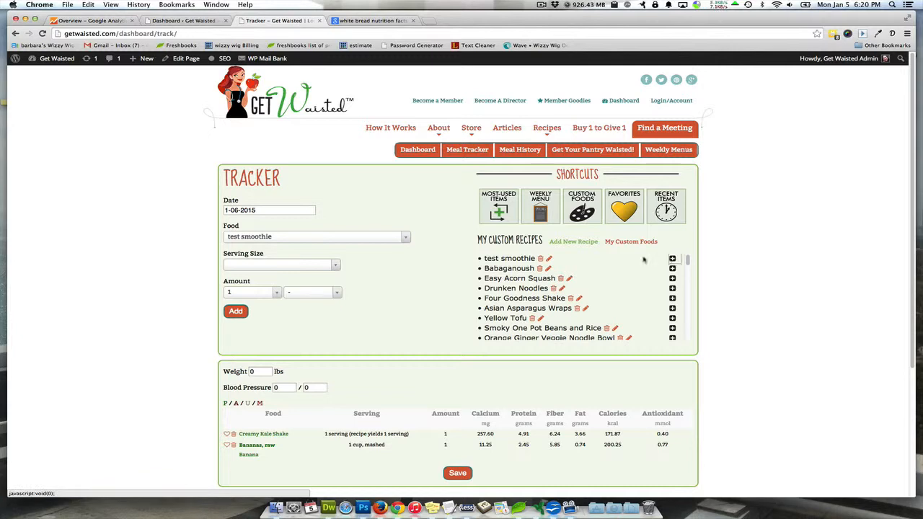
pyautogui.click(235, 310)
pyautogui.scroll(-3, 167, 310)
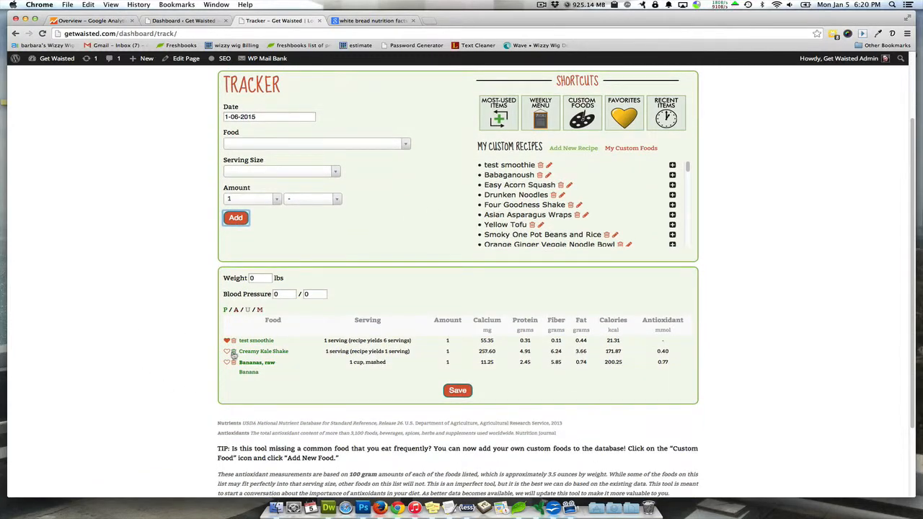
# Show the favorites shortcuts and mark the logged Creamy Kale Shake as a favorite
pyautogui.scroll(1, 184, 345)
pyautogui.scroll(1, 184, 345)
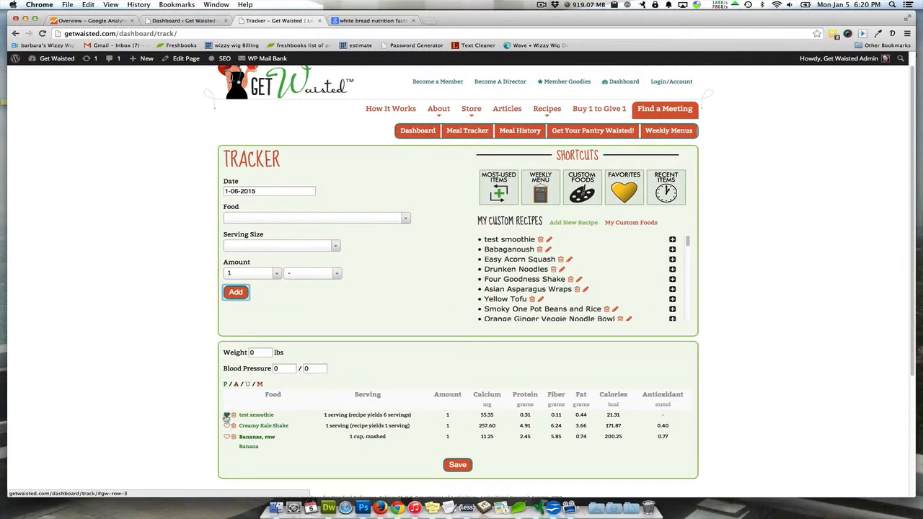
pyautogui.click(623, 191)
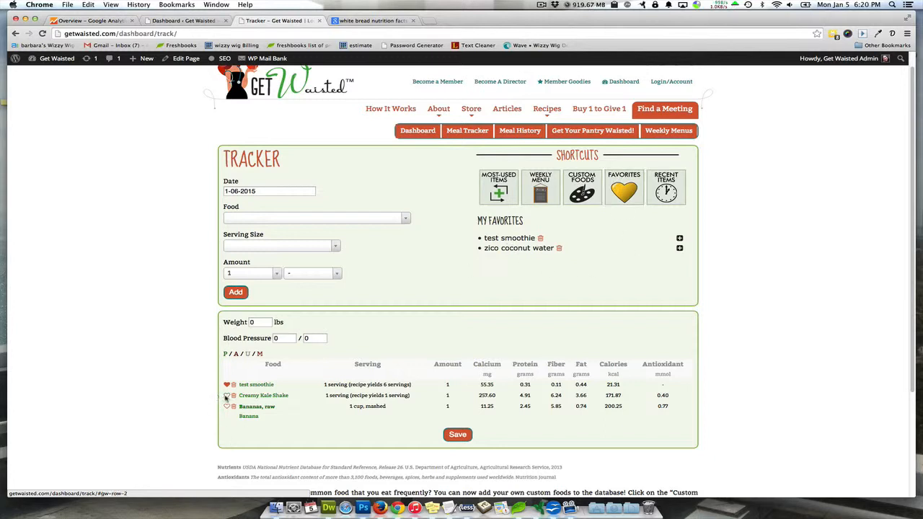
pyautogui.click(227, 396)
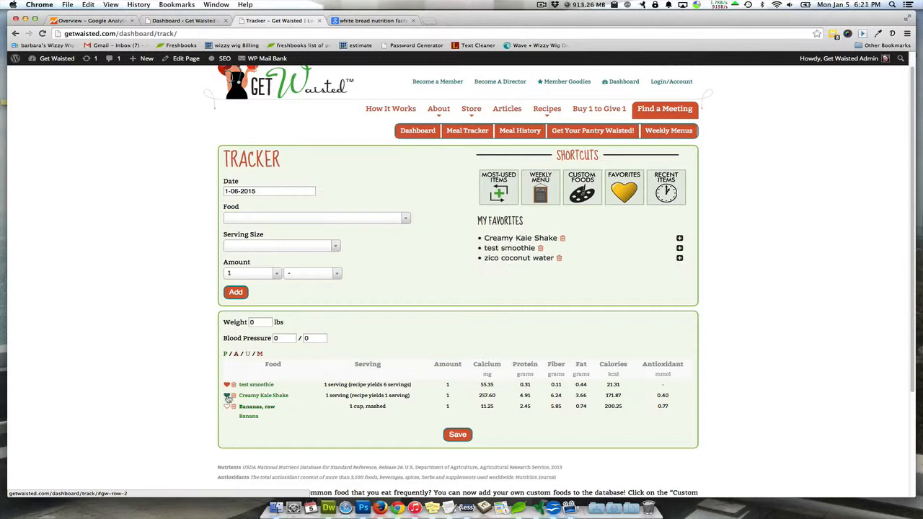
pyautogui.click(227, 396)
pyautogui.click(537, 169)
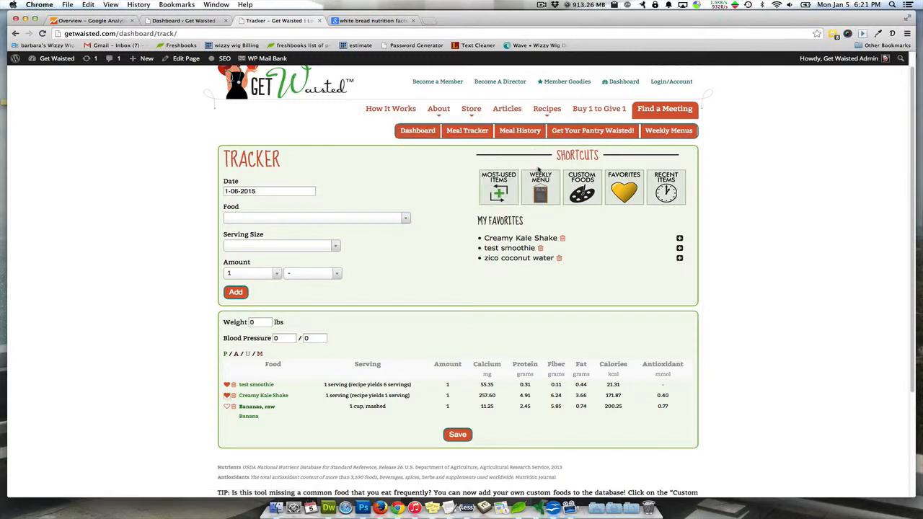
# Look through the recent items list and bring the custom recipes back up in the shortcuts
pyautogui.click(661, 193)
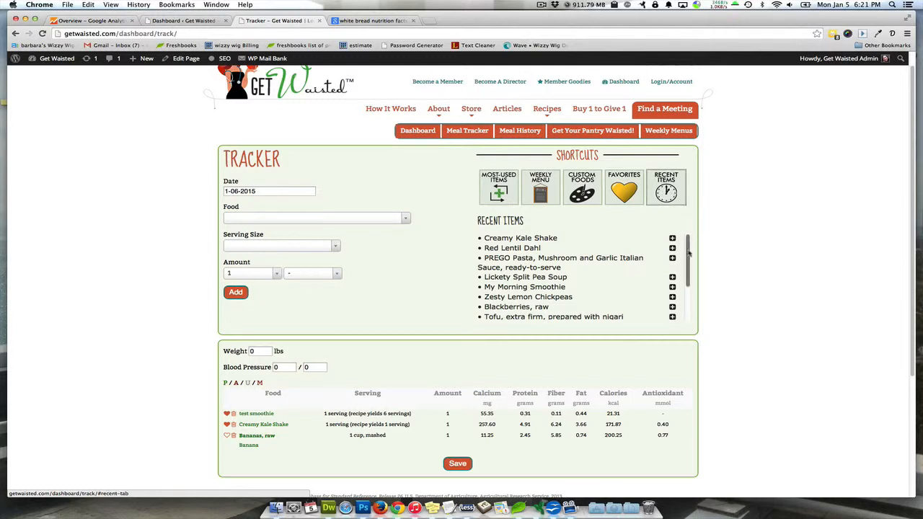
pyautogui.scroll(-3, 688, 251)
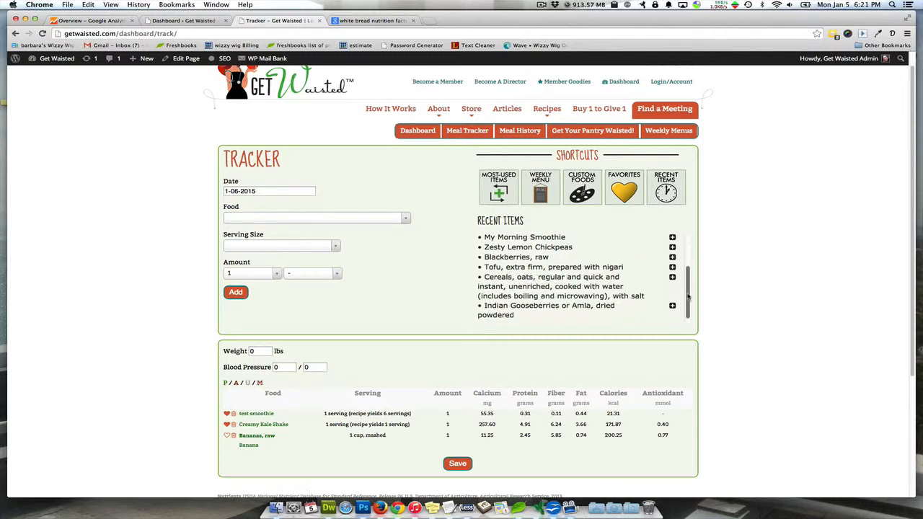
pyautogui.scroll(3, 692, 250)
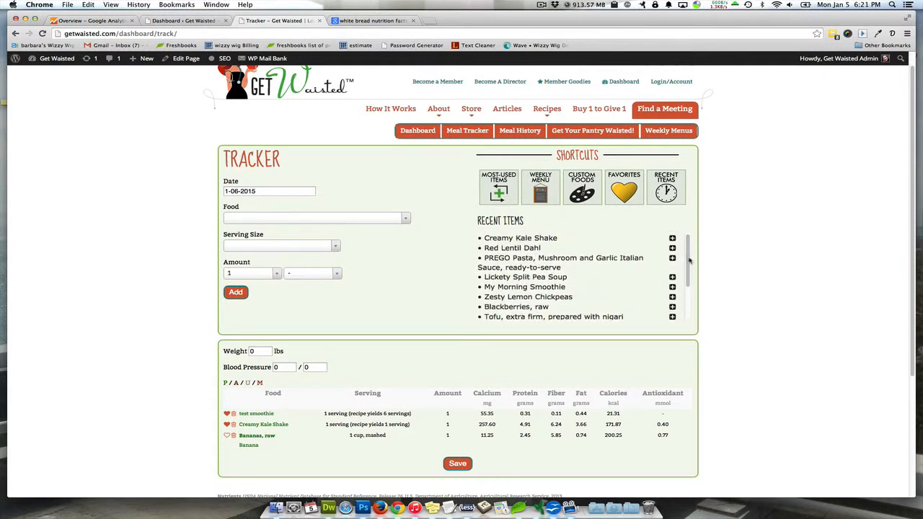
pyautogui.click(581, 189)
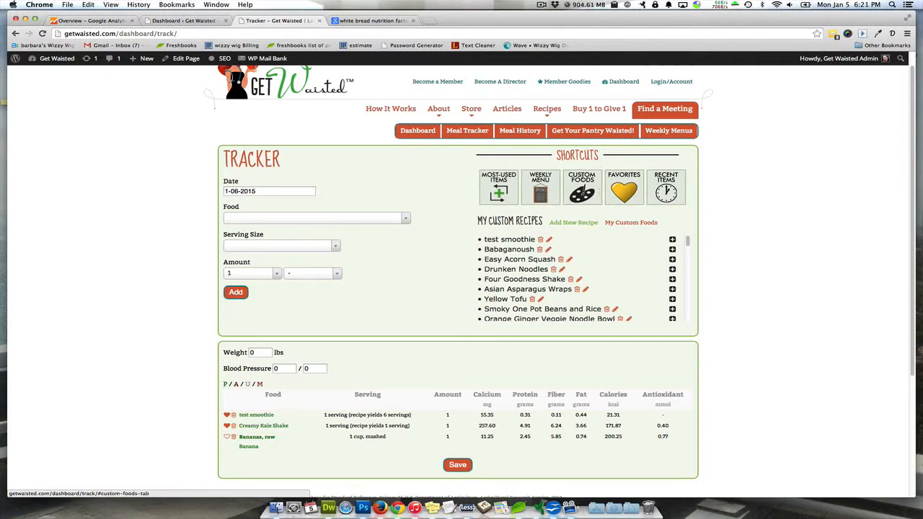
pyautogui.click(599, 191)
# Open the meal history and examine the 7 day charts for calories, fat, fiber, antioxidants, protein and calcium
pyautogui.click(520, 133)
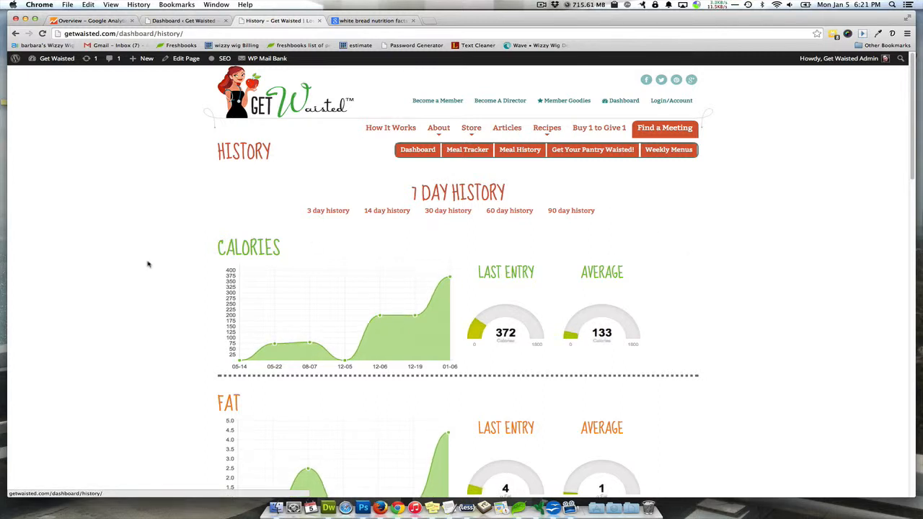
pyautogui.scroll(-1, 148, 263)
pyautogui.scroll(-2, 147, 262)
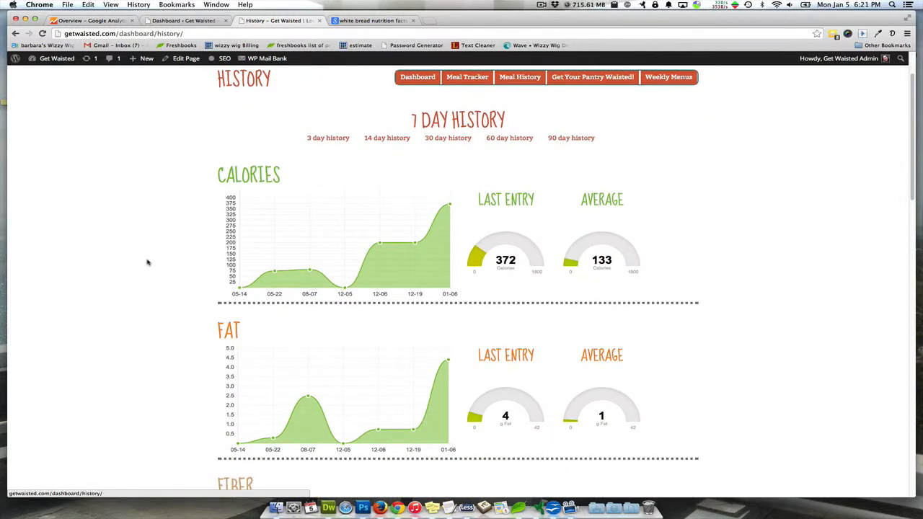
pyautogui.scroll(-2, 144, 260)
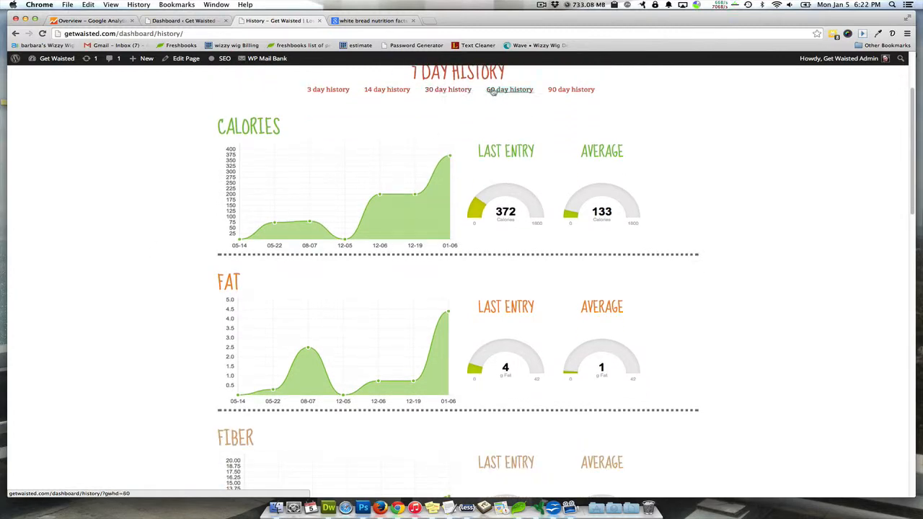
pyautogui.scroll(-3, 180, 178)
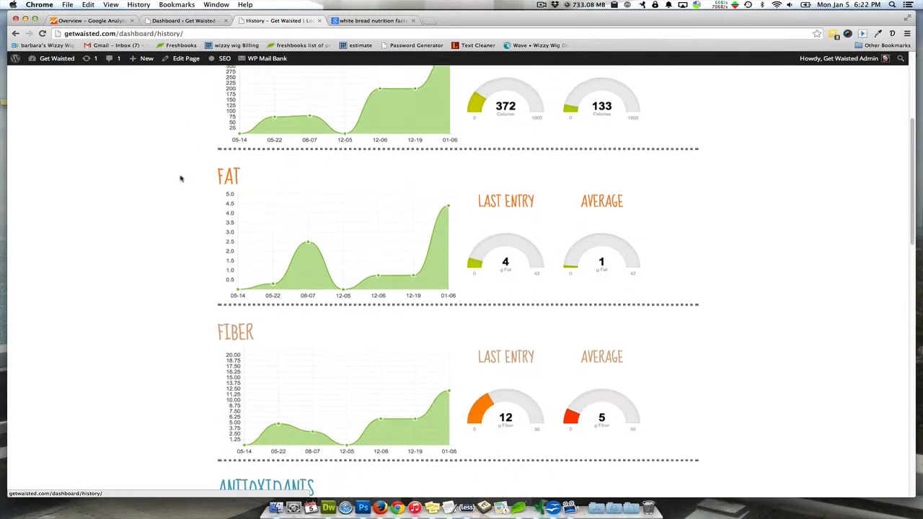
pyautogui.scroll(-3, 167, 181)
pyautogui.scroll(3, 167, 183)
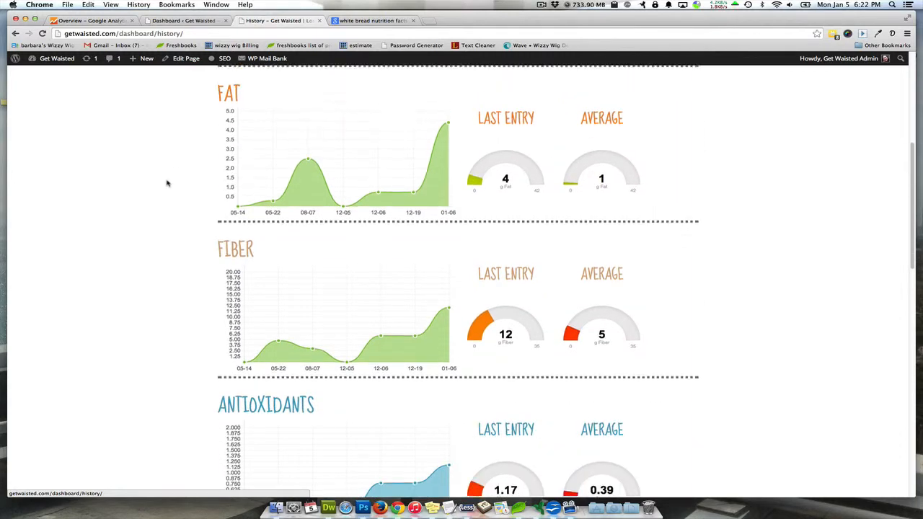
pyautogui.scroll(-2, 166, 182)
pyautogui.scroll(-8, 166, 182)
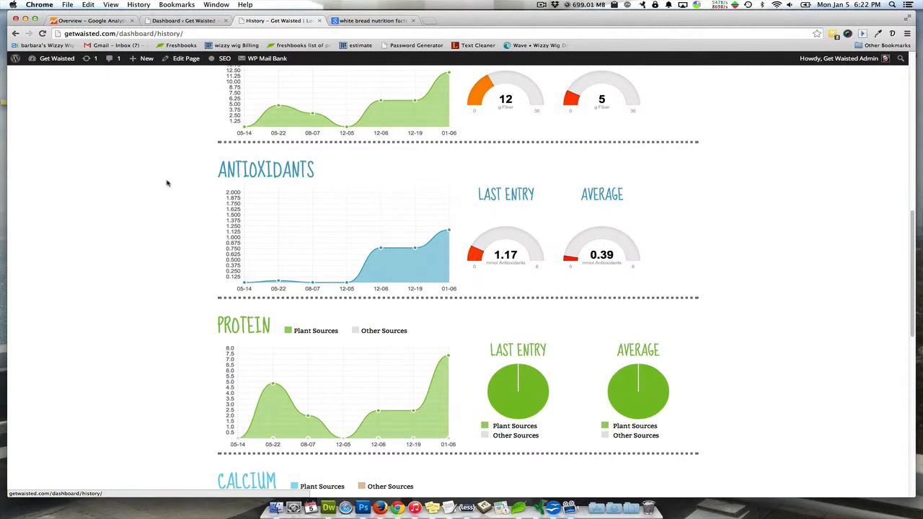
pyautogui.scroll(-6, 163, 301)
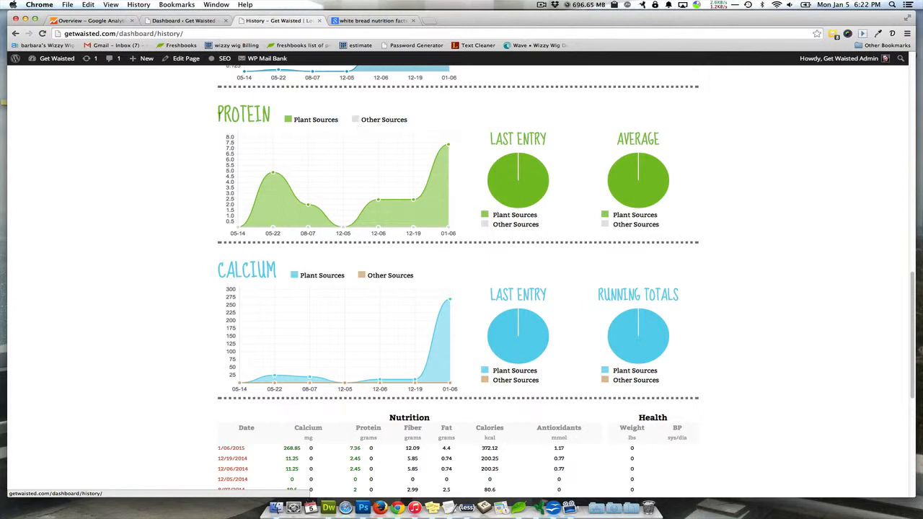
pyautogui.scroll(-1, 159, 289)
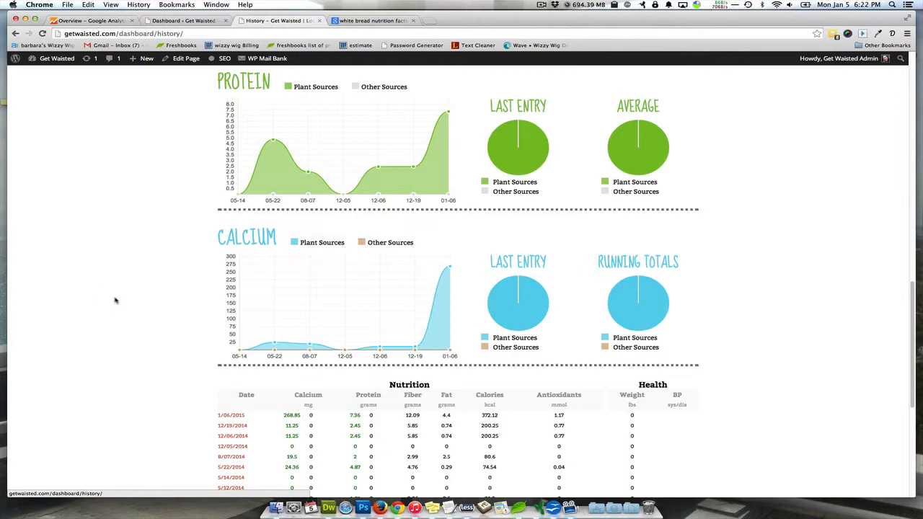
# Review the dated nutrition and health table below the history charts, including the weight and blood pressure columns
pyautogui.scroll(-8, 127, 284)
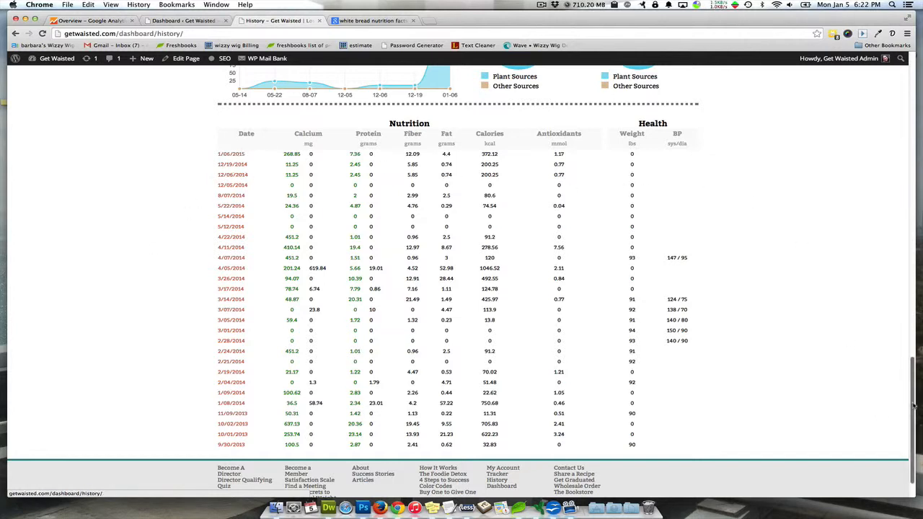
pyautogui.moveTo(913, 406)
pyautogui.mouseDown()
pyautogui.moveTo(912, 383)
pyautogui.moveTo(909, 407)
pyautogui.mouseUp()
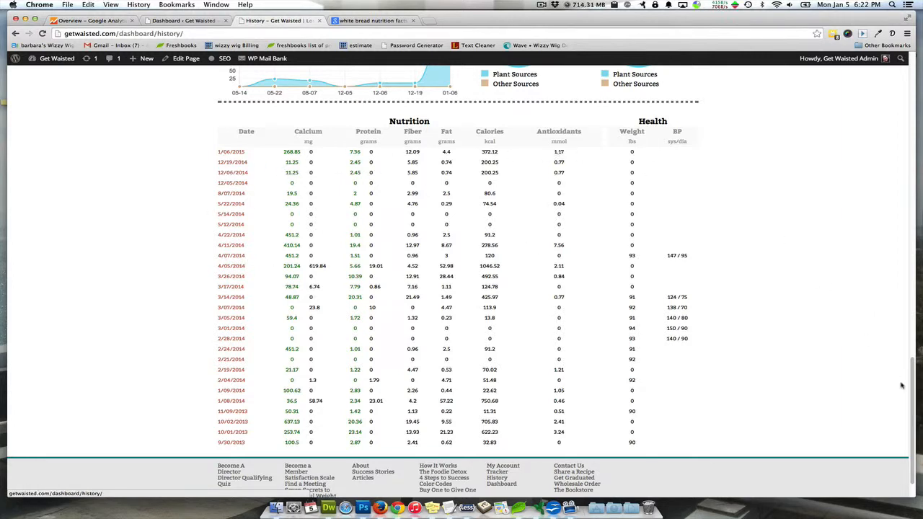
pyautogui.moveTo(913, 393); pyautogui.dragTo(906, 76)
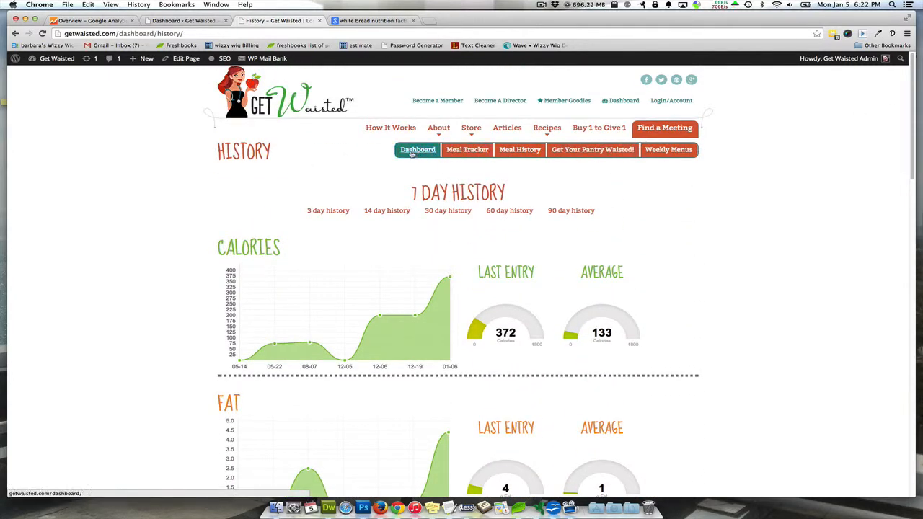
# Reopen the meal tracker and look over the weight and blood pressure fields and the contact link in the page footer
pyautogui.click(452, 150)
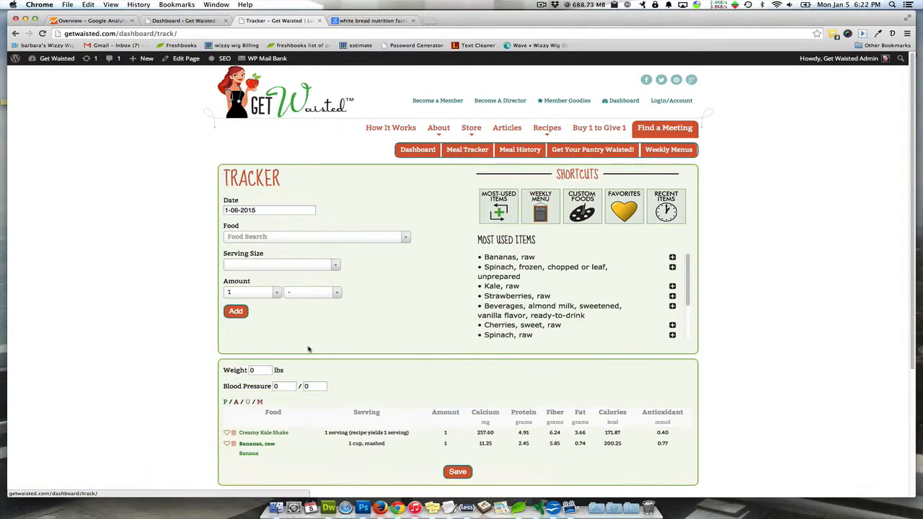
pyautogui.click(253, 370)
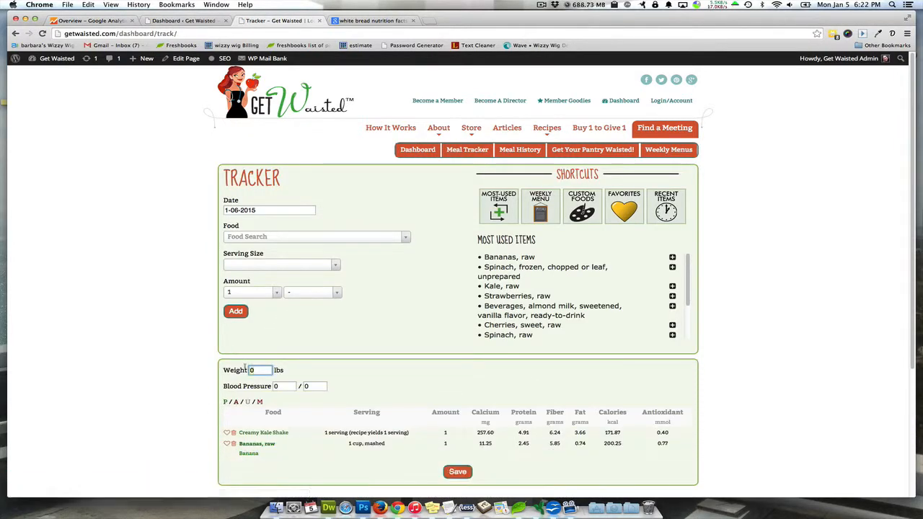
pyautogui.scroll(-1, 166, 364)
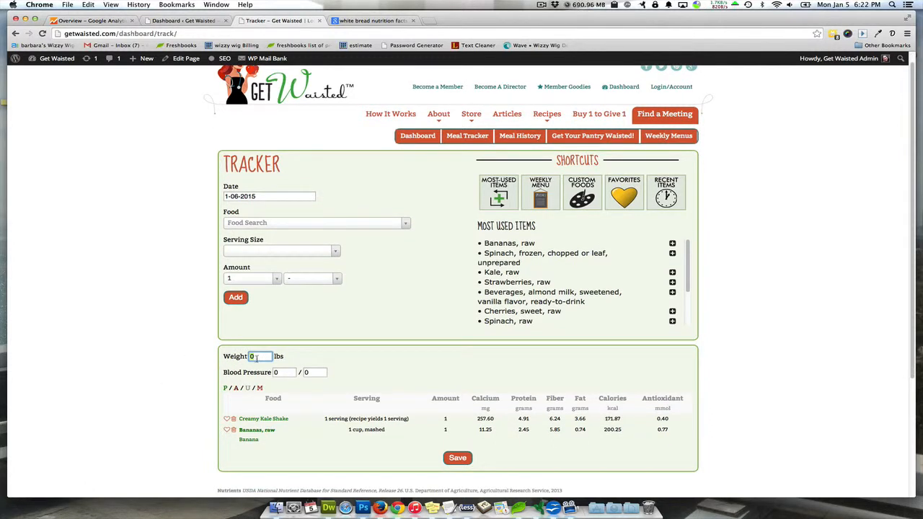
pyautogui.click(258, 356)
pyautogui.click(191, 356)
pyautogui.scroll(-5, 729, 255)
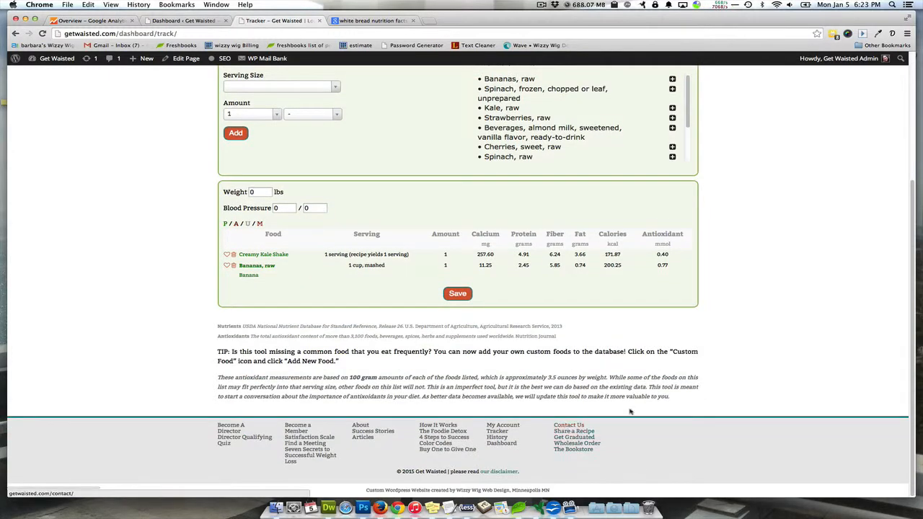
pyautogui.scroll(5, 714, 393)
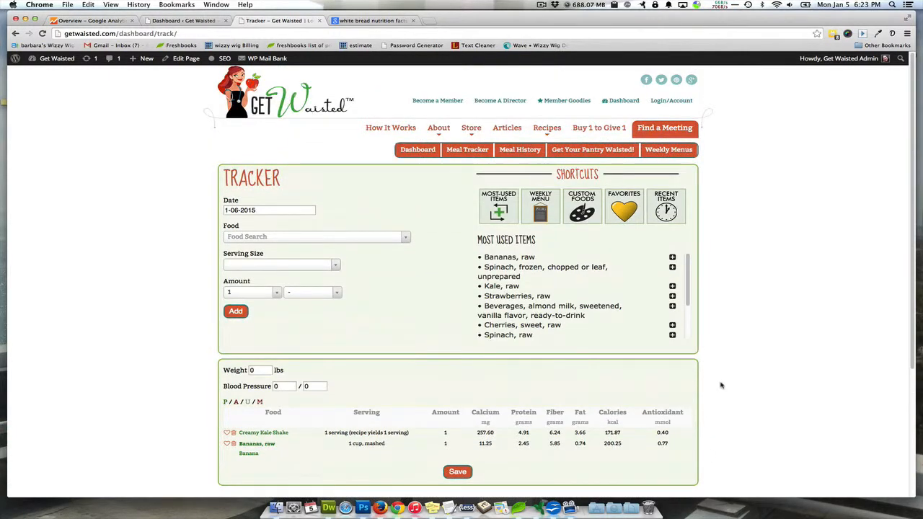